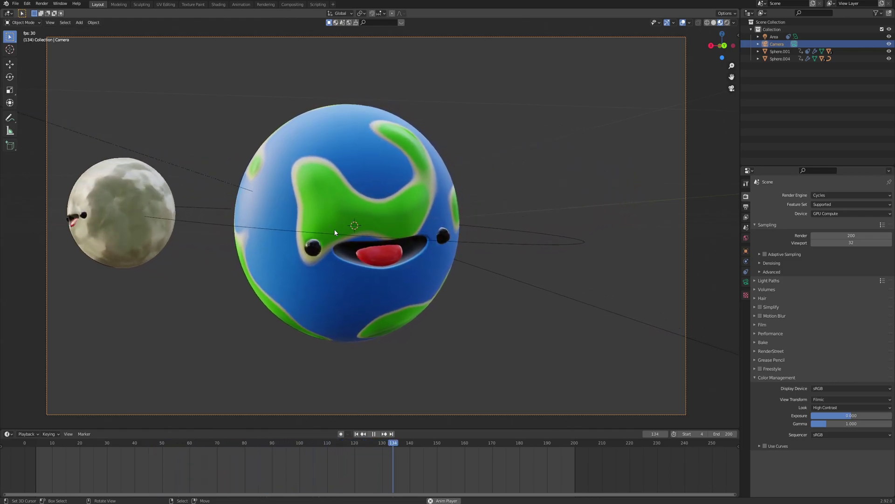
# Stop the earth-and-moon animation so it holds at frame 157
pyautogui.press('space')
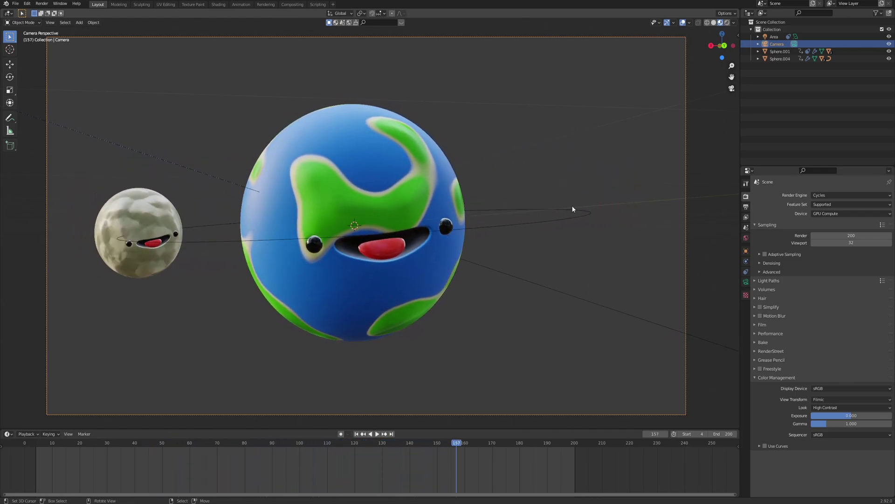
# Check the World settings, then switch the viewport to Rendered shading for a live Cycles preview
pyautogui.click(746, 238)
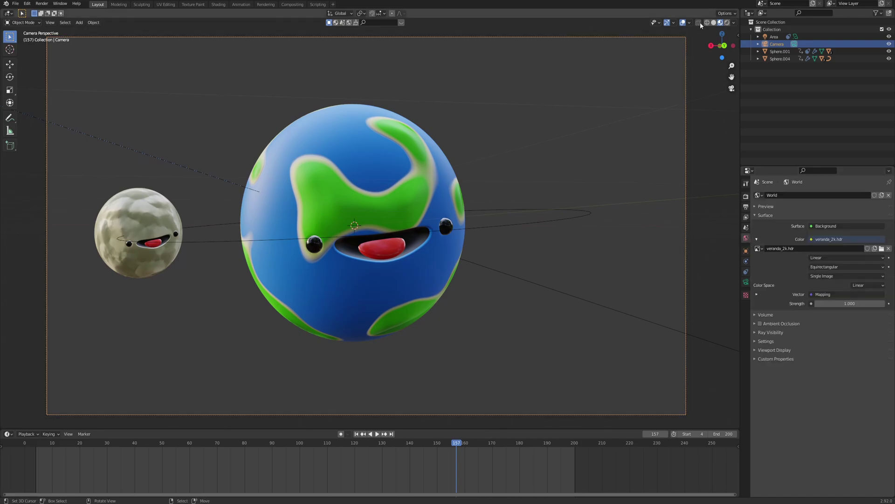
pyautogui.click(728, 23)
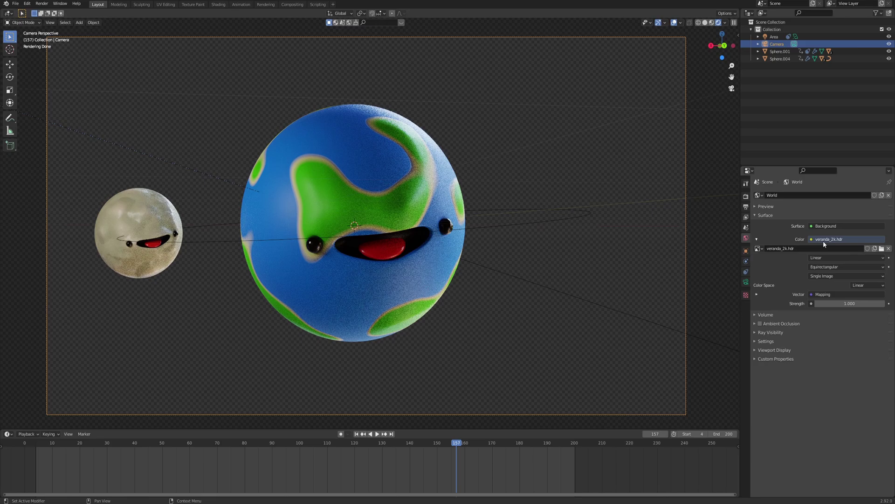
pyautogui.click(745, 196)
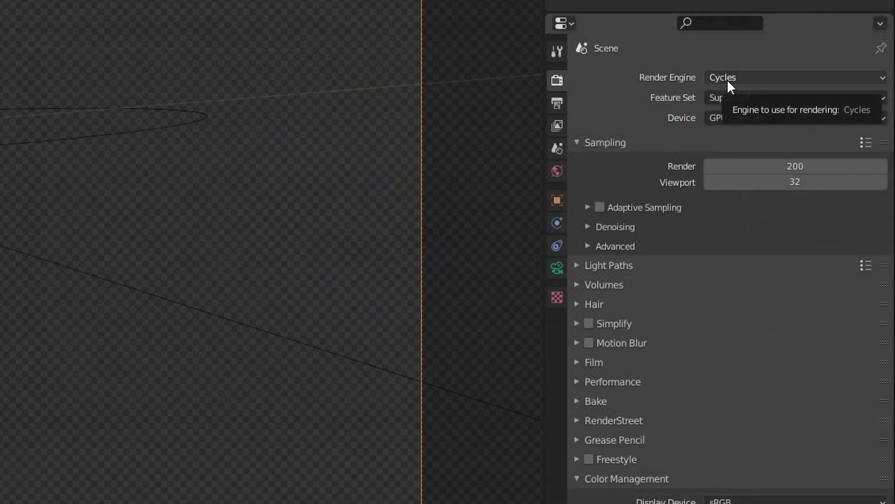
pyautogui.click(724, 79)
pyautogui.click(722, 130)
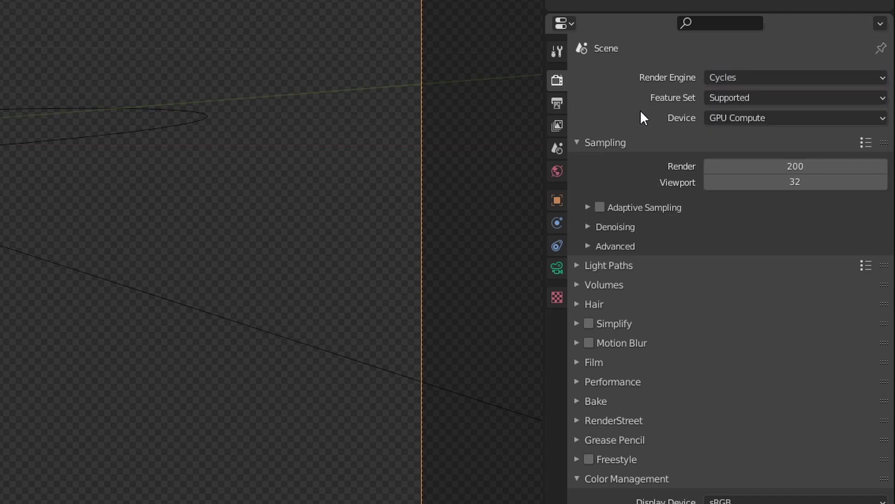
pyautogui.click(723, 119)
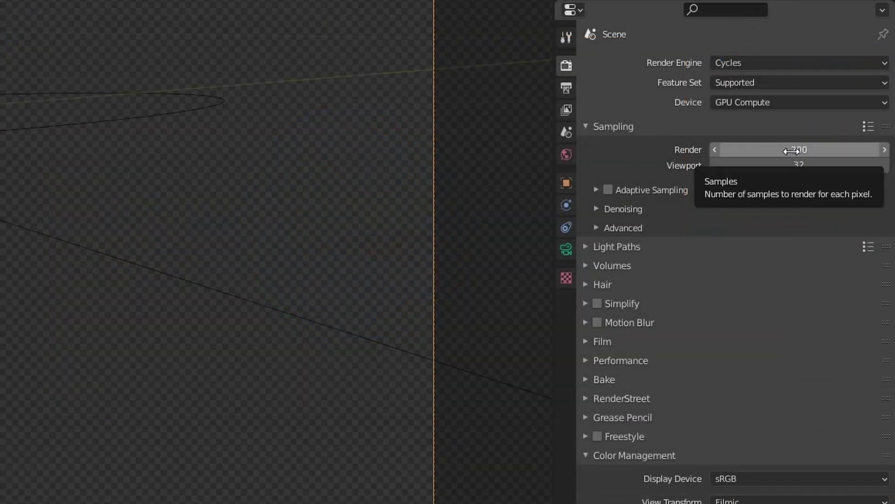
# Lower the Cycles render samples to 100 and glance at the adaptive sampling options
pyautogui.click(792, 151)
pyautogui.write('100')
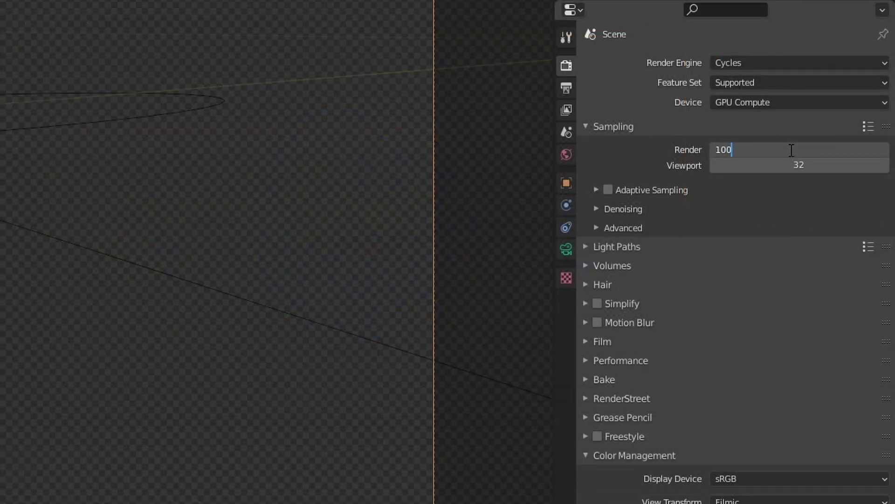
pyautogui.press('Return')
pyautogui.click(654, 193)
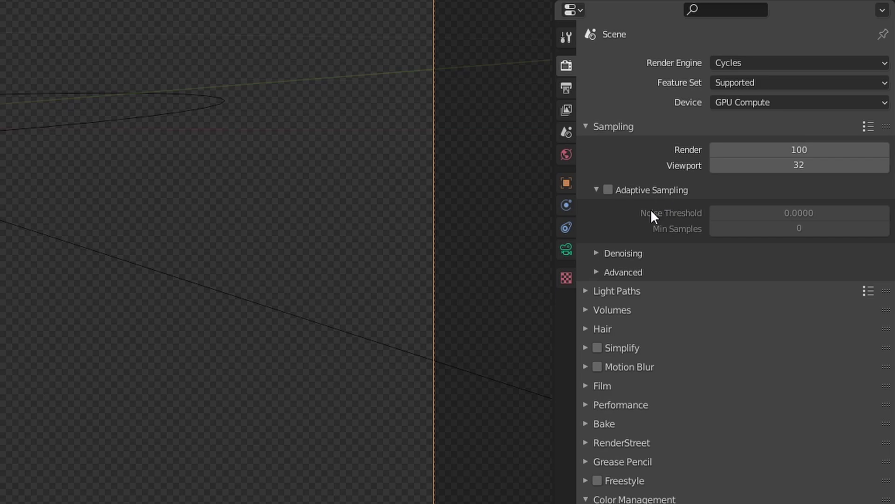
pyautogui.click(644, 190)
# Try OptiX viewport denoising from outside the camera view, then turn viewport denoising off
pyautogui.click(623, 211)
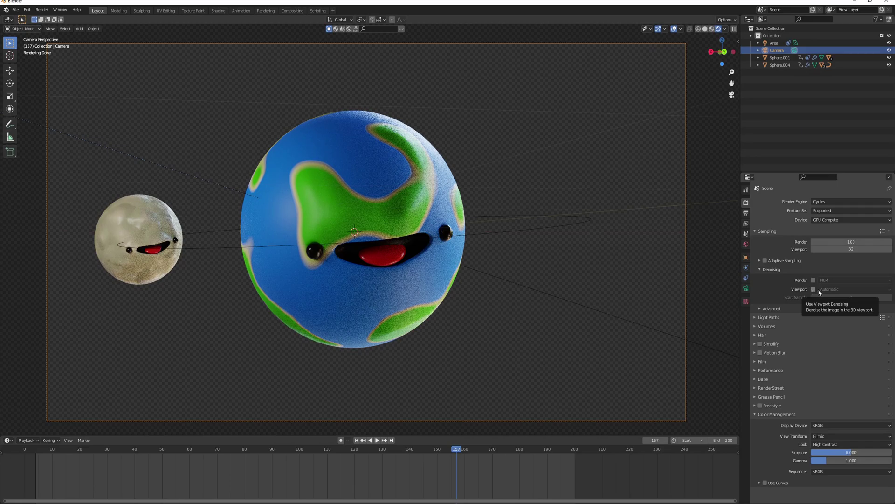
pyautogui.click(814, 289)
pyautogui.click(821, 289)
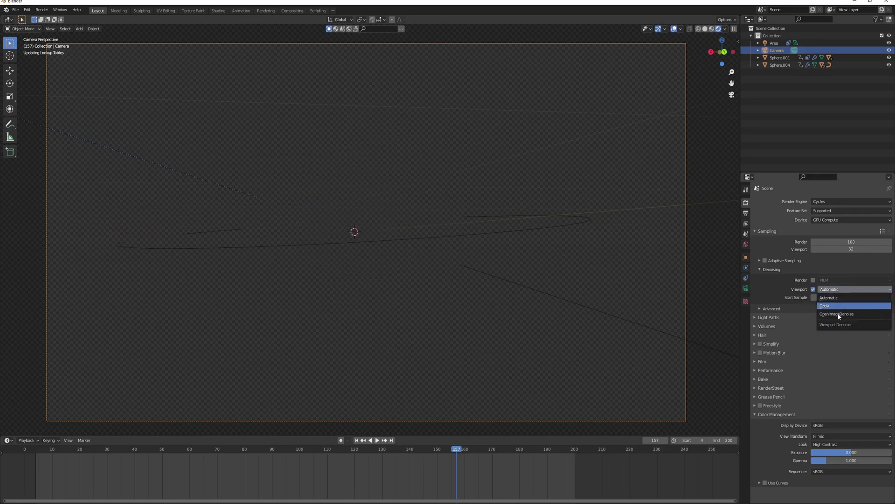
pyautogui.click(835, 305)
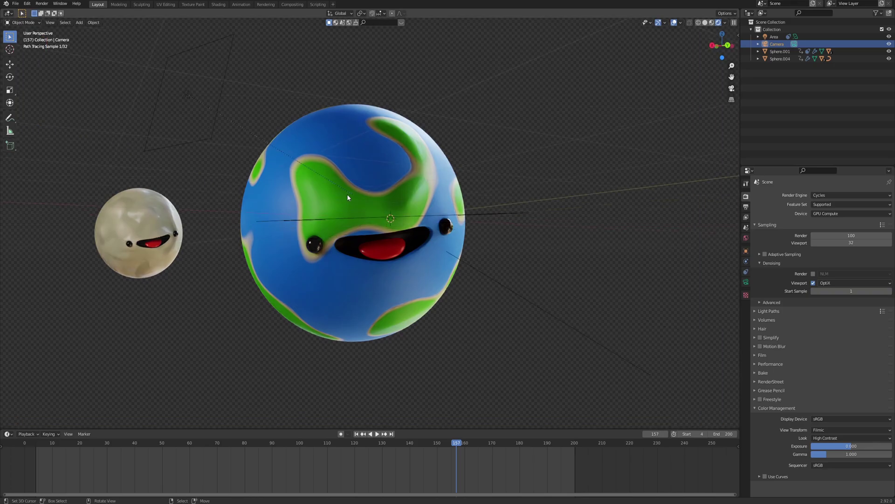
pyautogui.press('KP_0')
pyautogui.press('KP_0')
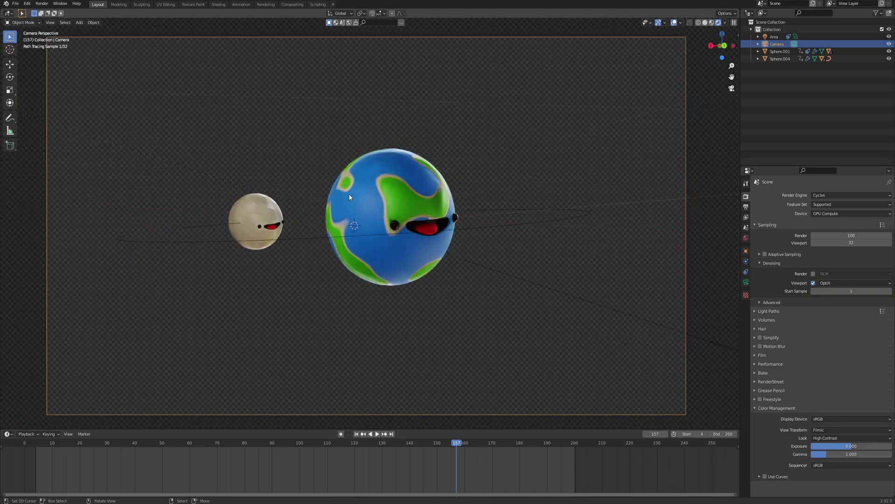
pyautogui.click(813, 283)
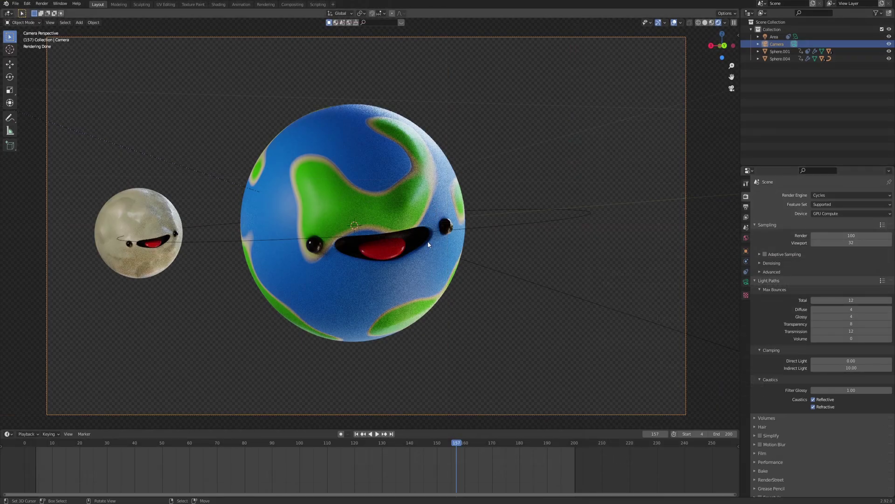
# Drag the individual max bounce fields and then Total down to 0
pyautogui.scroll(8, 527, 248)
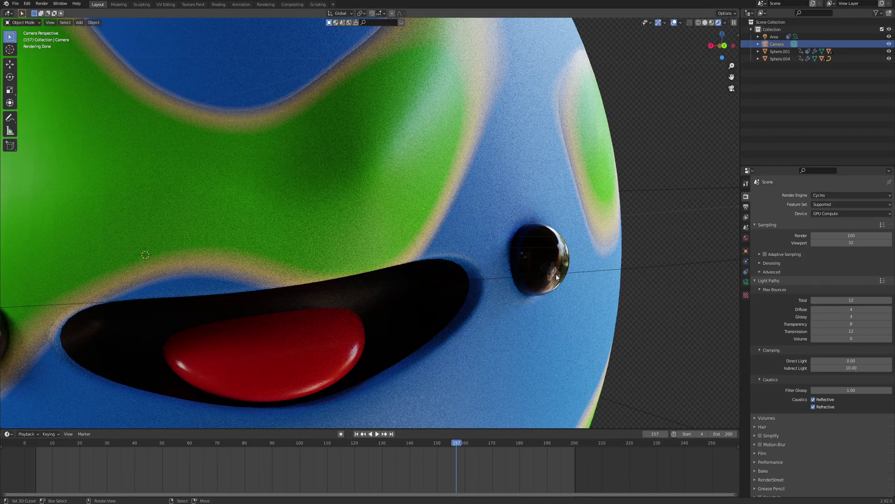
pyautogui.moveTo(840, 317)
pyautogui.mouseDown()
pyautogui.moveTo(821, 317)
pyautogui.moveTo(825, 309)
pyautogui.moveTo(823, 332)
pyautogui.moveTo(826, 324)
pyautogui.mouseUp()
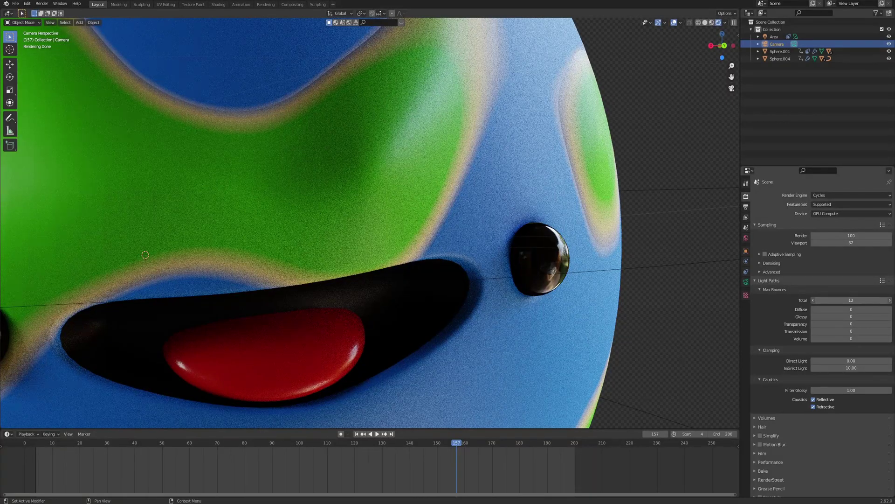
pyautogui.moveTo(851, 300); pyautogui.dragTo(823, 300)
pyautogui.scroll(-5, 408, 273)
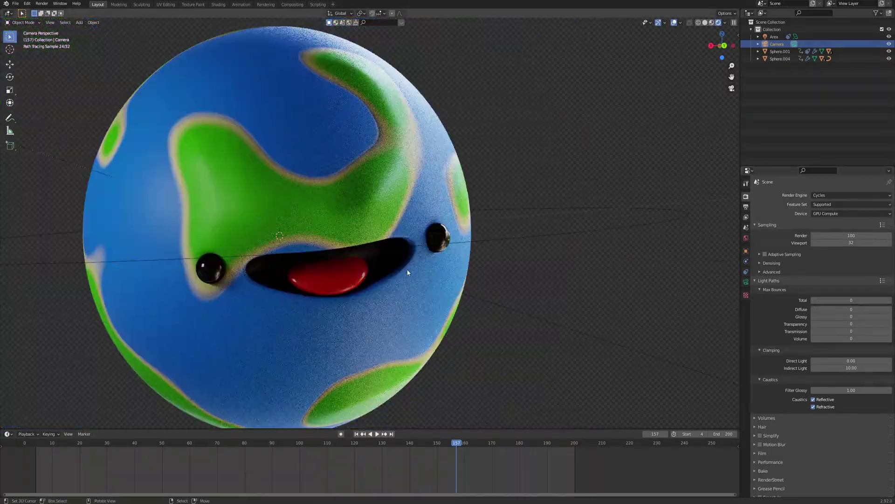
pyautogui.scroll(-2, 408, 273)
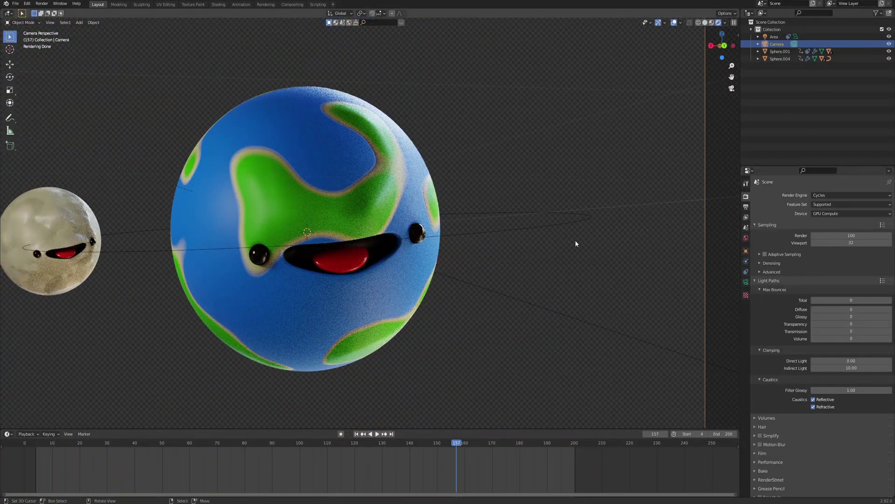
pyautogui.scroll(6, 528, 280)
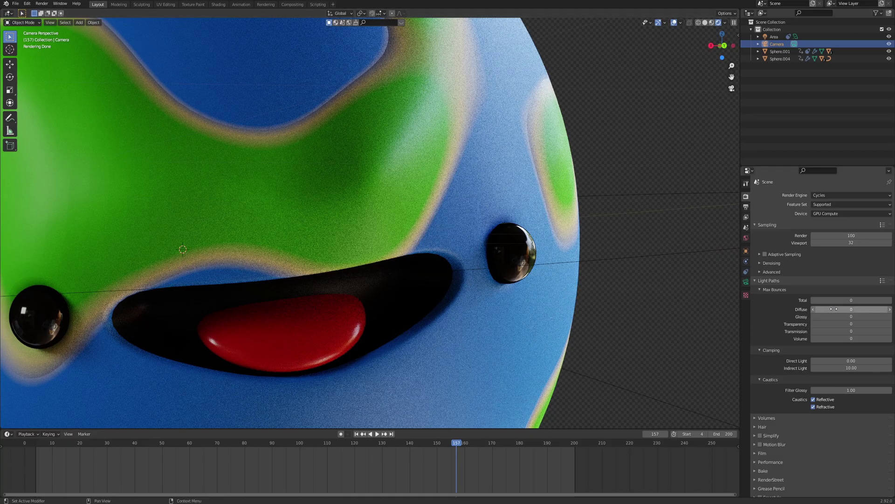
# Raise Total bounces to 10, step Glossy up to 4, and drag Transparency and Transmission to 10
pyautogui.moveTo(852, 299); pyautogui.dragTo(872, 299)
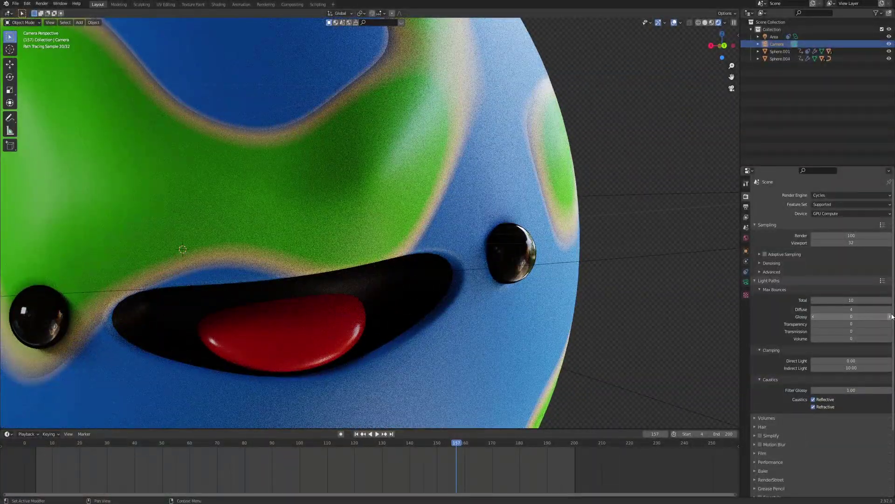
pyautogui.click(890, 317)
pyautogui.click(890, 316)
pyautogui.click(890, 317)
pyautogui.click(890, 317)
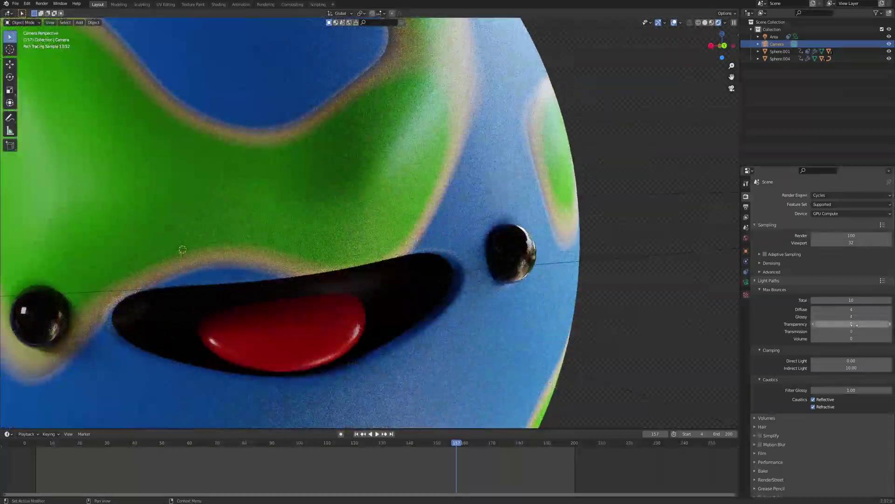
pyautogui.moveTo(854, 325); pyautogui.dragTo(835, 331)
pyautogui.scroll(-5, 478, 304)
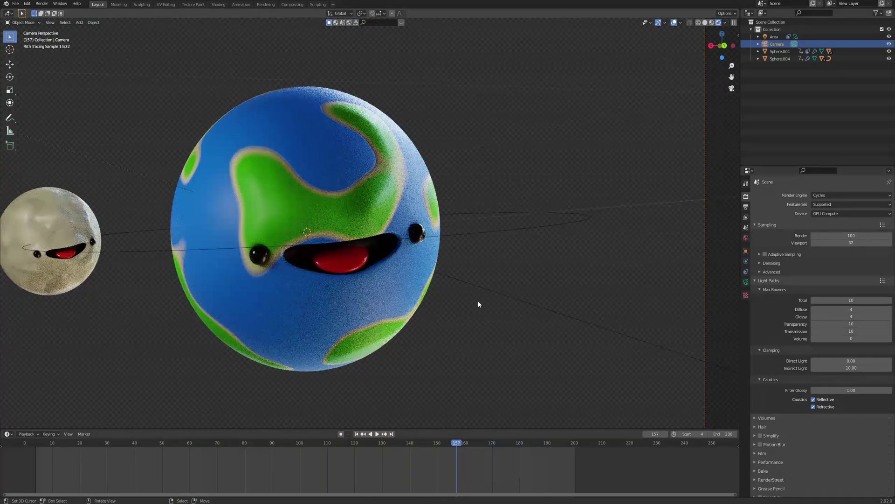
pyautogui.scroll(-2, 485, 298)
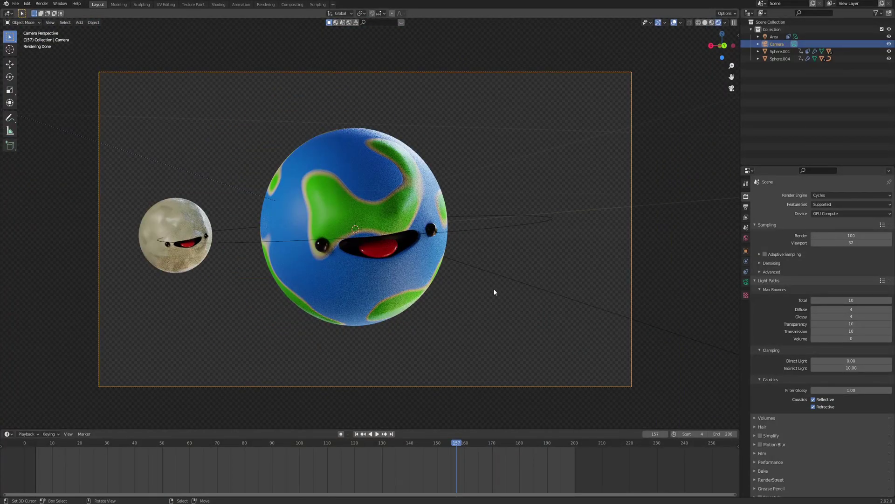
pyautogui.scroll(5, 495, 292)
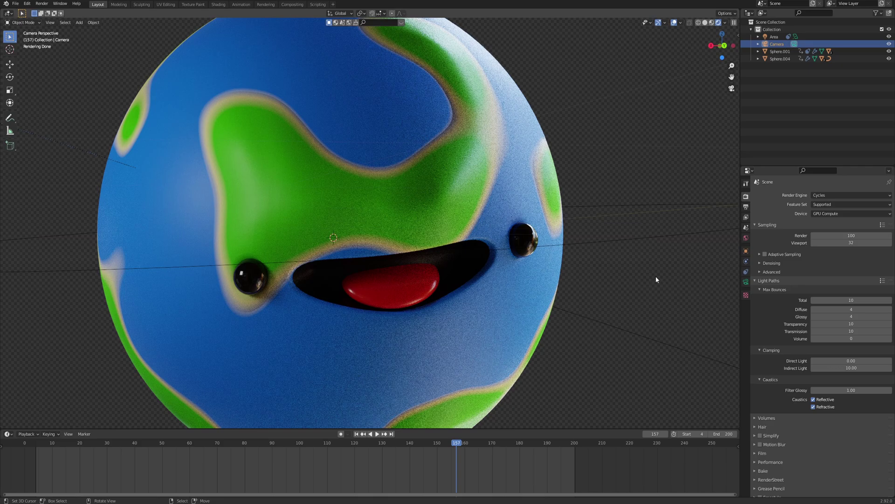
# Render the current frame with F12 and move the render result window out of the way
pyautogui.press('F12')
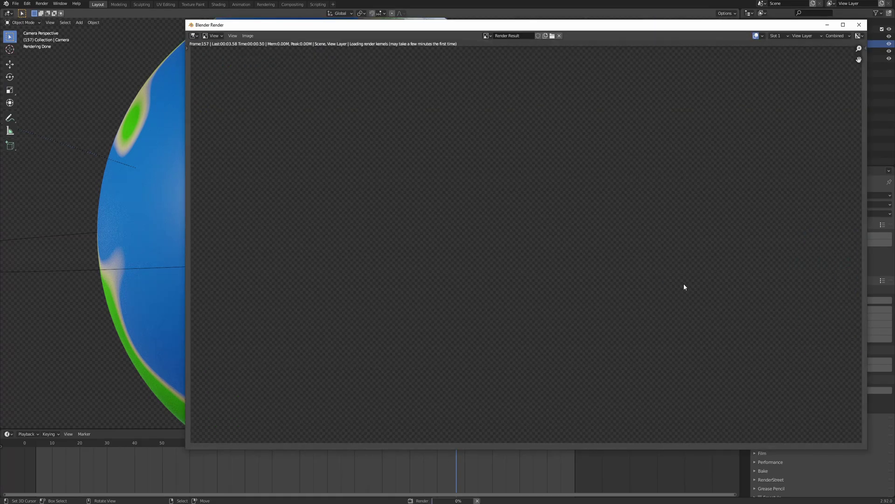
pyautogui.moveTo(693, 22); pyautogui.dragTo(549, 27)
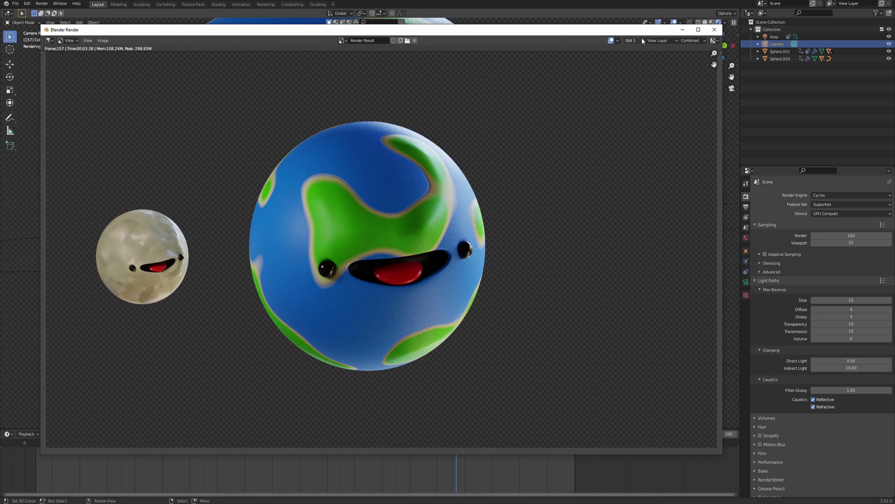
pyautogui.click(683, 29)
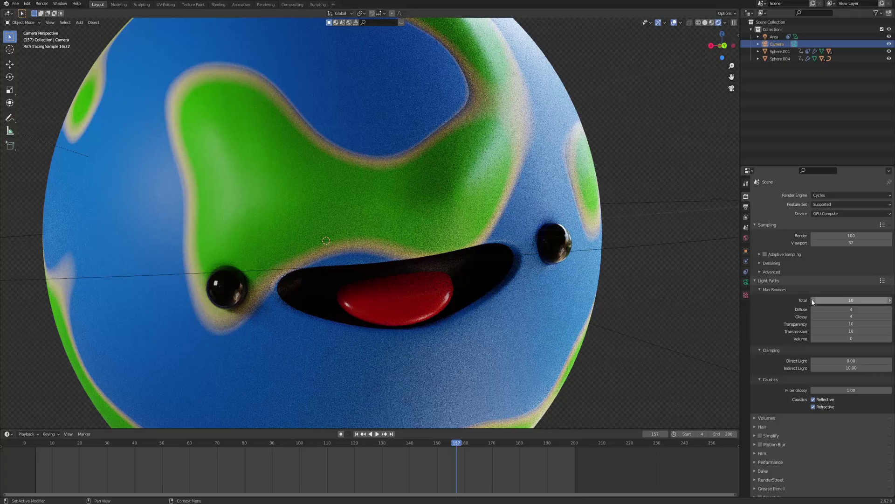
# Set bounces to Total 7, Diffuse 3, Glossy 3, Transparency and Transmission 0, and re-render
pyautogui.click(814, 300)
pyautogui.click(814, 300)
pyautogui.click(814, 301)
pyautogui.click(813, 309)
pyautogui.click(813, 316)
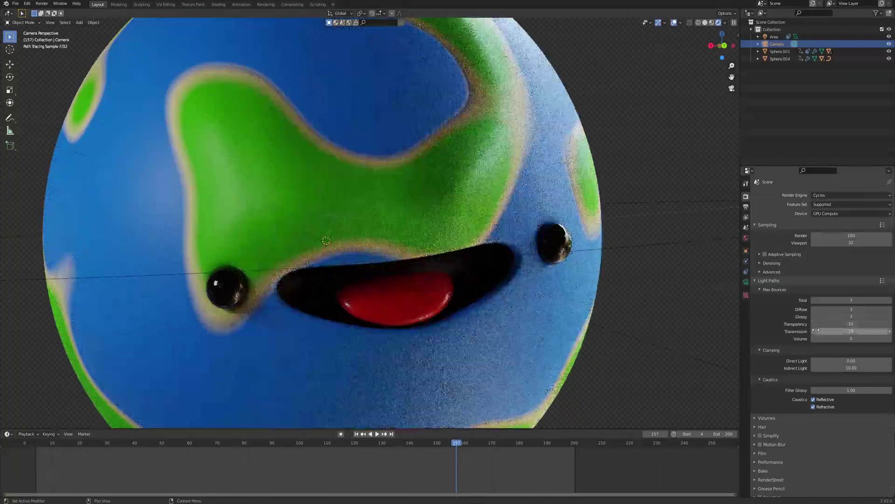
pyautogui.moveTo(835, 324); pyautogui.dragTo(814, 332)
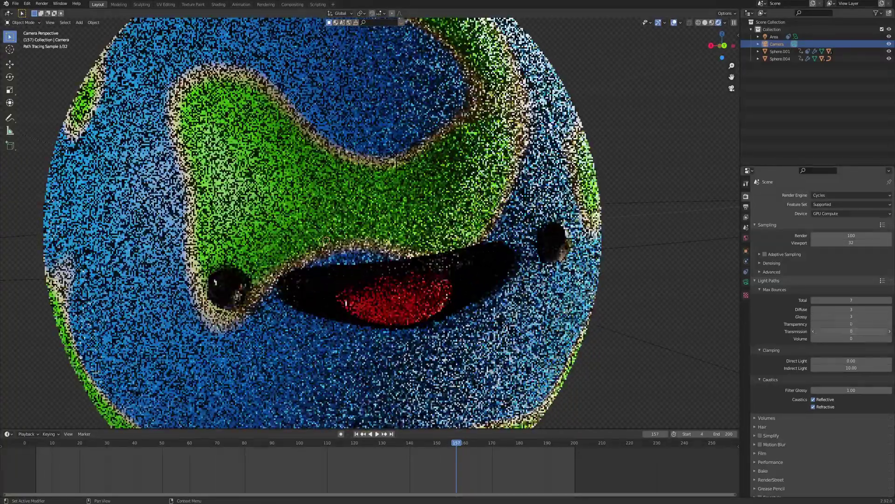
pyautogui.press('F12')
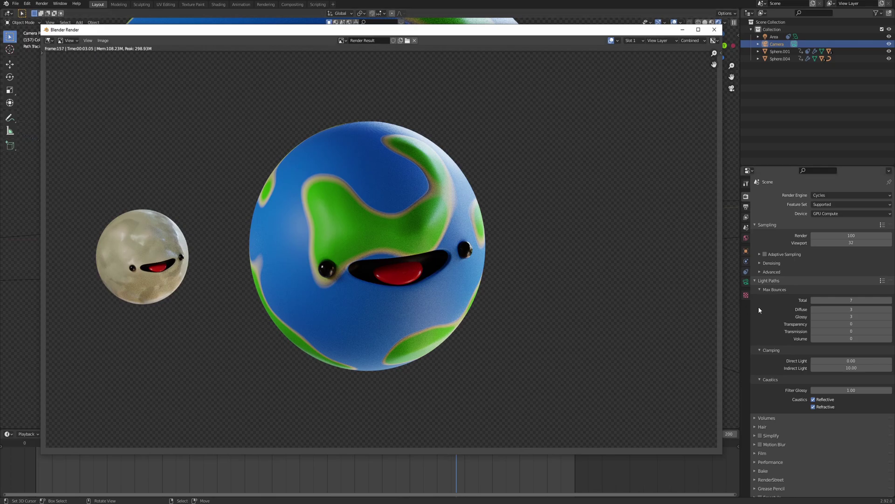
# Close the render window, drop Total max bounces from 7 to 5, and select the moon
pyautogui.press('Escape')
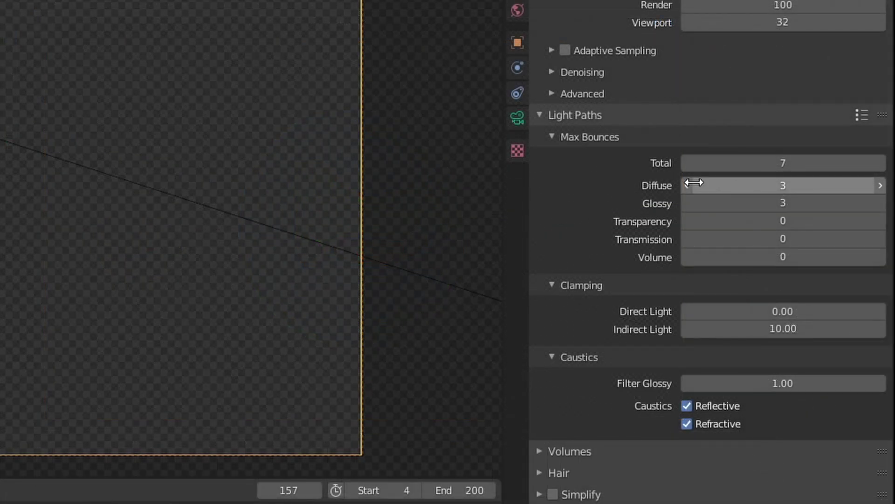
pyautogui.click(812, 300)
pyautogui.click(812, 300)
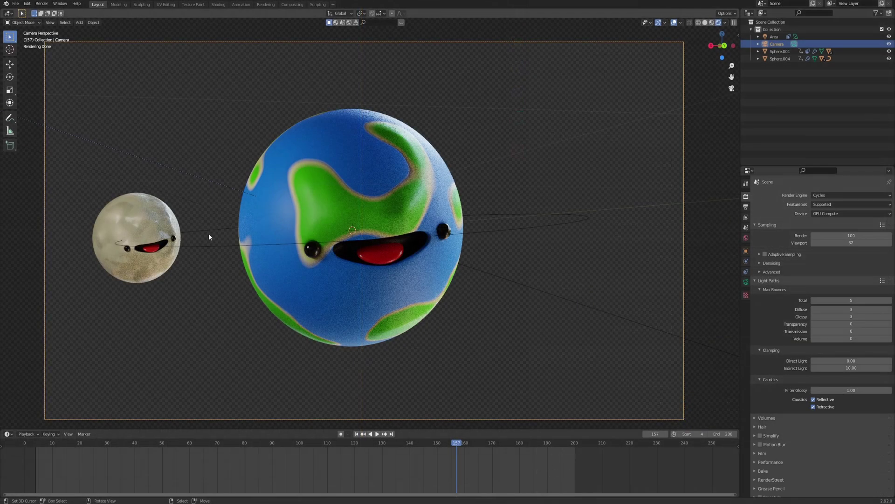
pyautogui.click(163, 222)
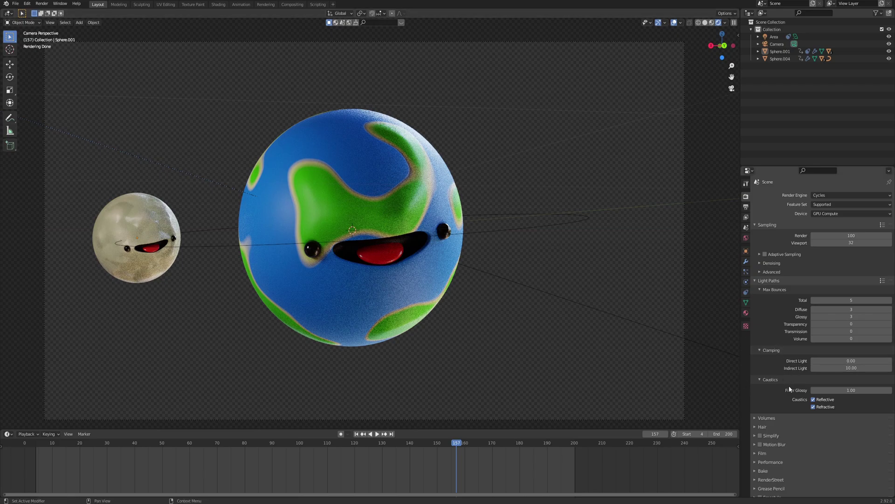
# Give the moon (Sphere.001) material Transmission 1.000 and Roughness about 0.063
pyautogui.click(112, 203)
pyautogui.click(745, 312)
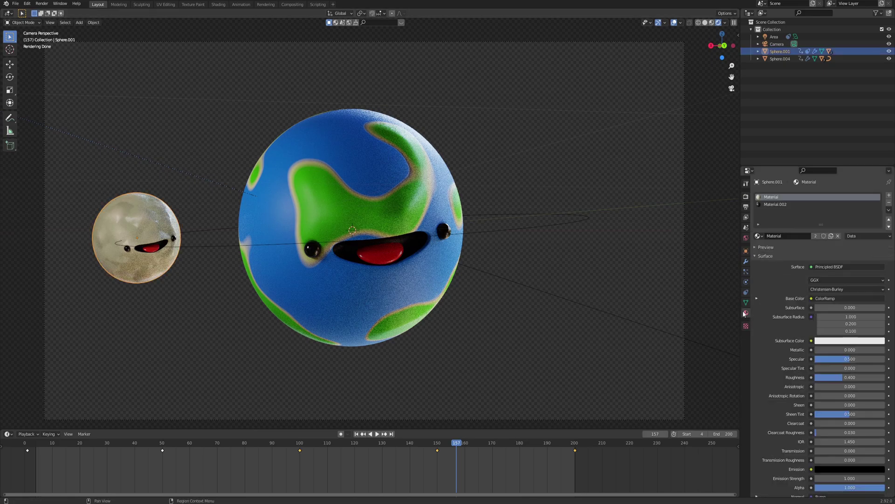
pyautogui.scroll(-5, 765, 307)
pyautogui.click(850, 360)
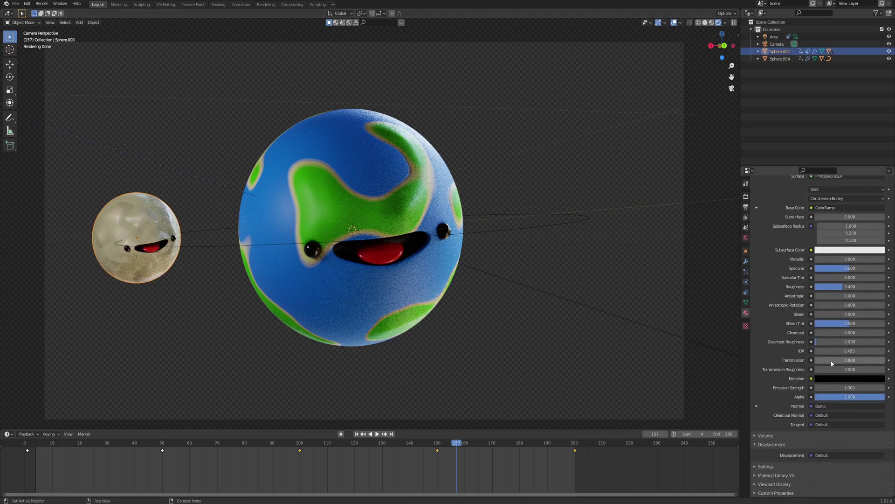
pyautogui.write('1')
pyautogui.press('Return')
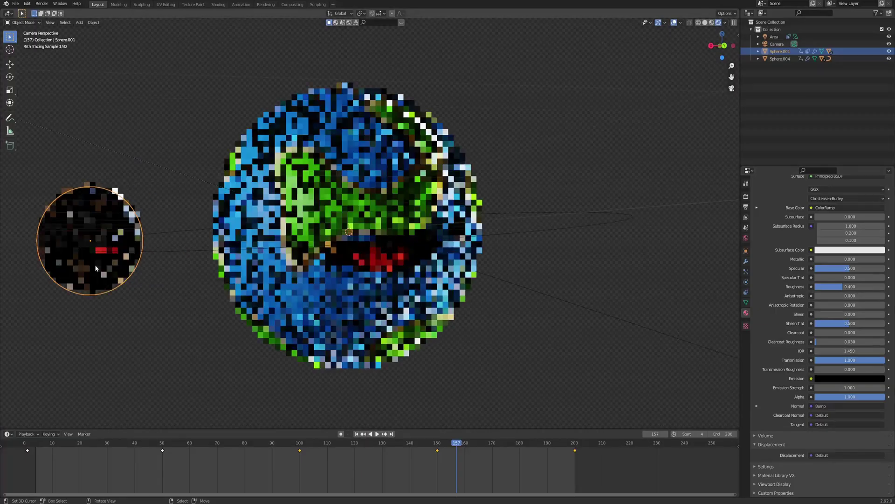
pyautogui.scroll(1, 219, 266)
pyautogui.scroll(1, 219, 265)
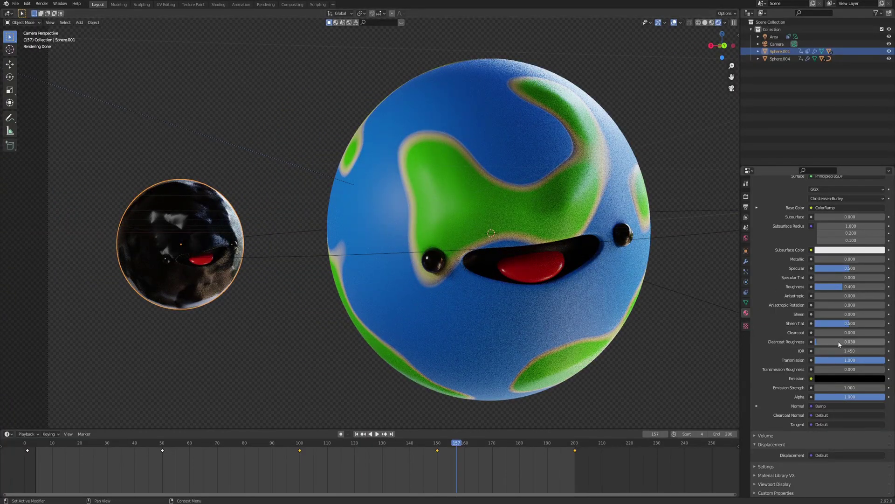
pyautogui.moveTo(835, 286); pyautogui.dragTo(822, 286)
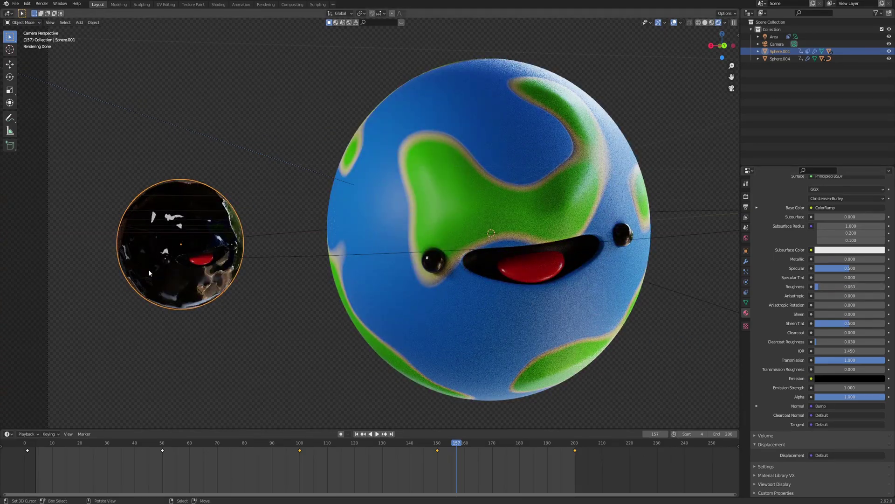
# Raise Transparency and Transmission max bounces to 10 and reframe the view around the moon
pyautogui.click(745, 196)
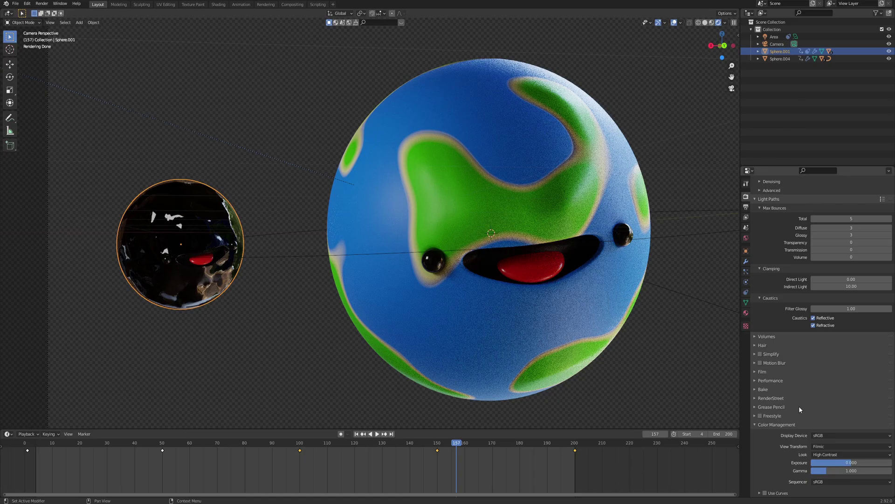
pyautogui.moveTo(830, 249); pyautogui.dragTo(852, 242)
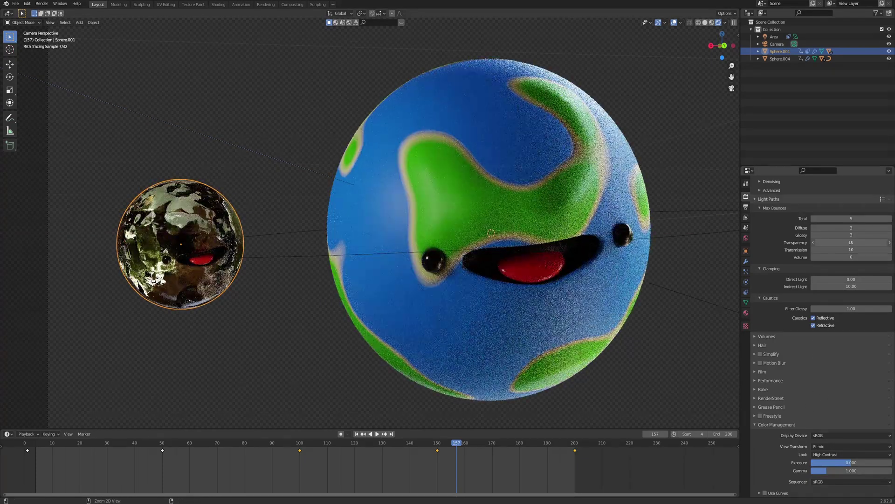
pyautogui.scroll(1, 60, 284)
pyautogui.keyDown('shift'); pyautogui.moveTo(60, 284); pyautogui.dragTo(229, 261, button='middle'); pyautogui.keyUp('shift')
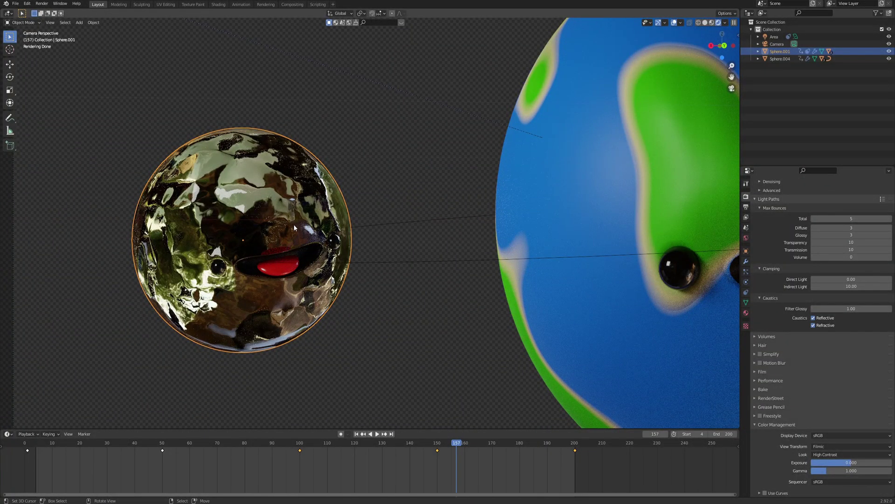
pyautogui.moveTo(293, 224); pyautogui.dragTo(326, 236, button='middle')
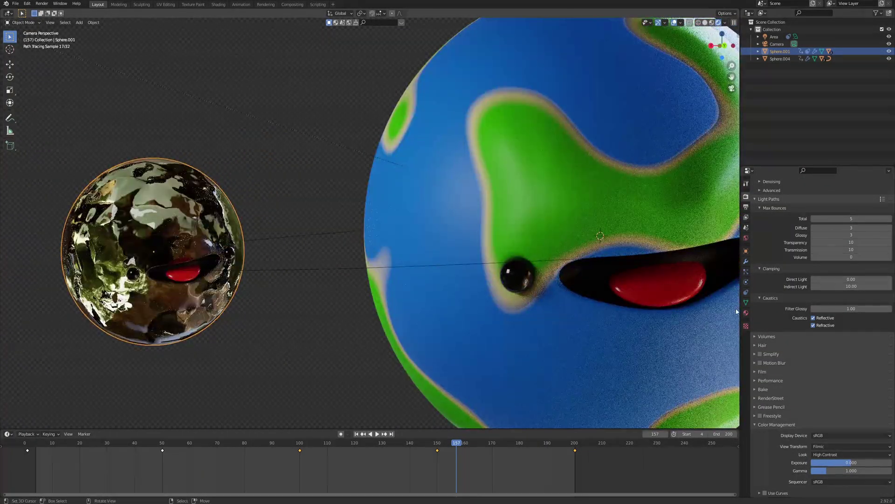
# Raise the moon material's Roughness to about 0.16 and set its IOR to 1.35
pyautogui.click(747, 313)
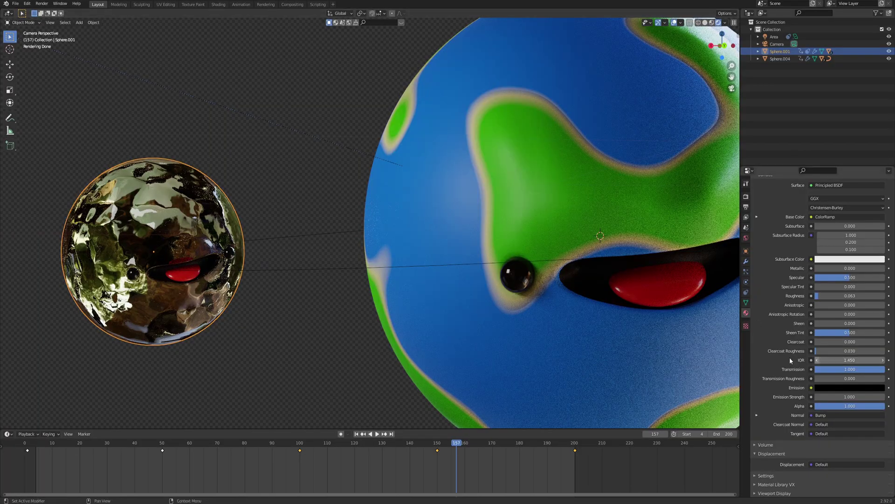
pyautogui.moveTo(858, 296); pyautogui.dragTo(863, 297)
pyautogui.click(817, 360)
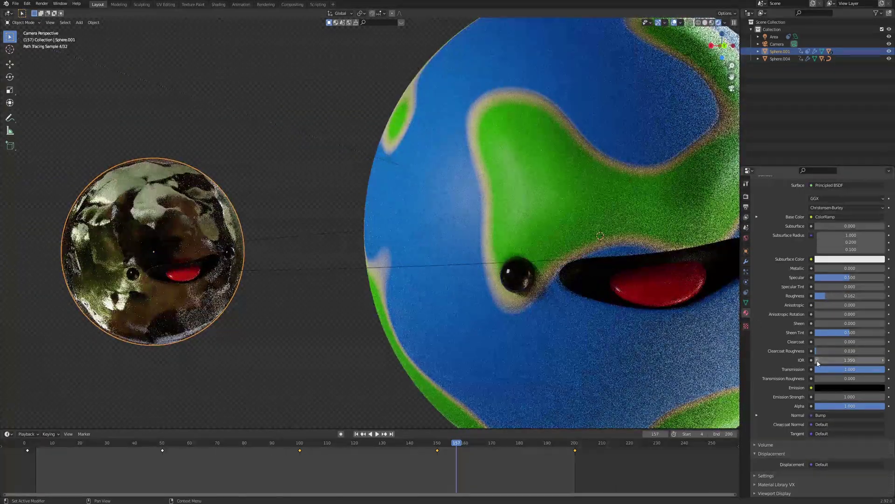
pyautogui.click(746, 207)
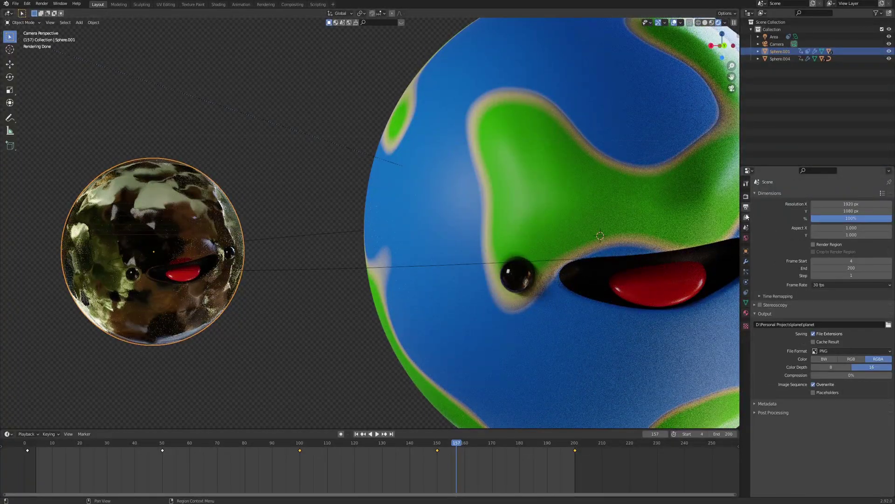
# Re-enter 10 for Transmission and Transparency bounces and set Indirect Light clamping to 0.00
pyautogui.press('Home')
pyautogui.click(746, 197)
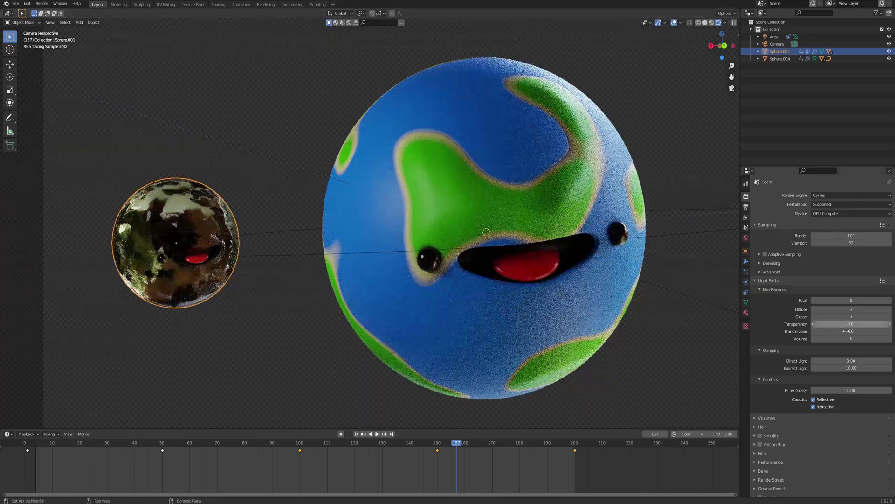
pyautogui.press('BackSpace')
pyautogui.press('BackSpace')
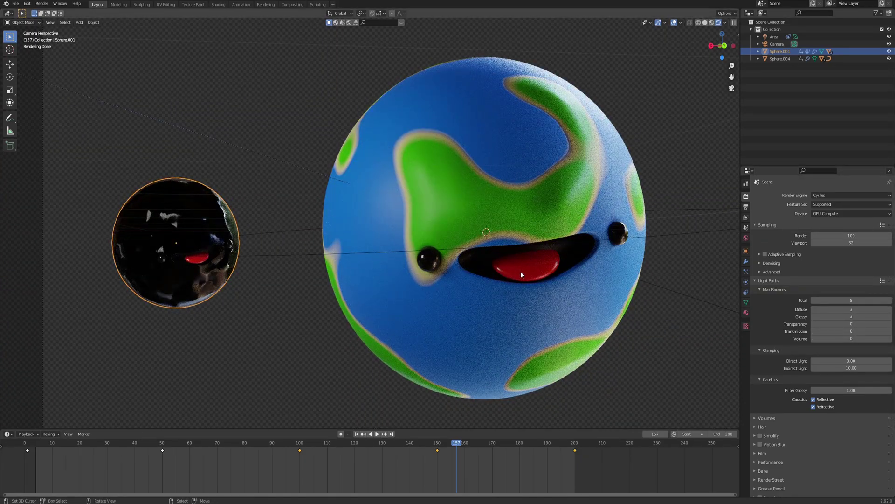
pyautogui.click(851, 331)
pyautogui.write('10')
pyautogui.press('Return')
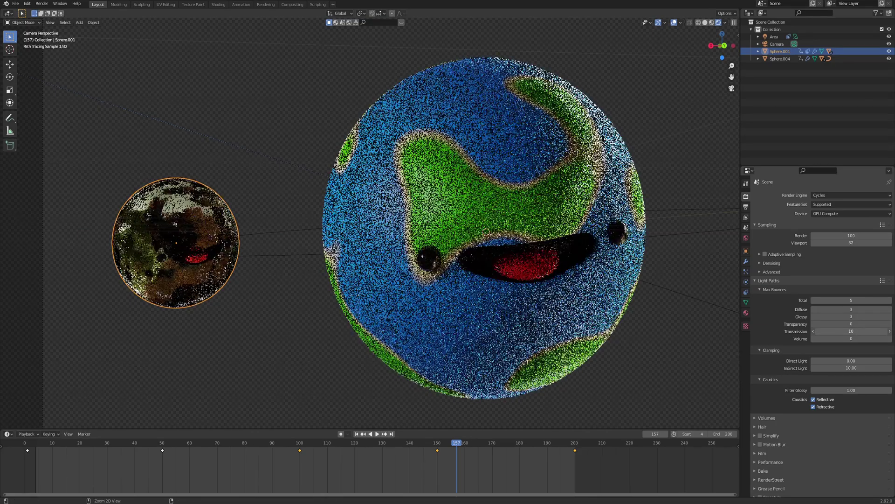
pyautogui.click(822, 324)
pyautogui.write('10')
pyautogui.press('Return')
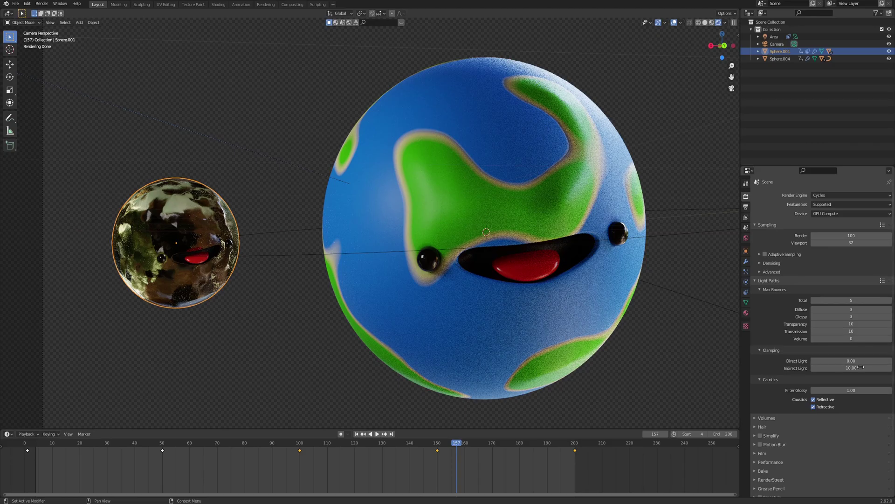
pyautogui.moveTo(860, 367); pyautogui.dragTo(844, 369)
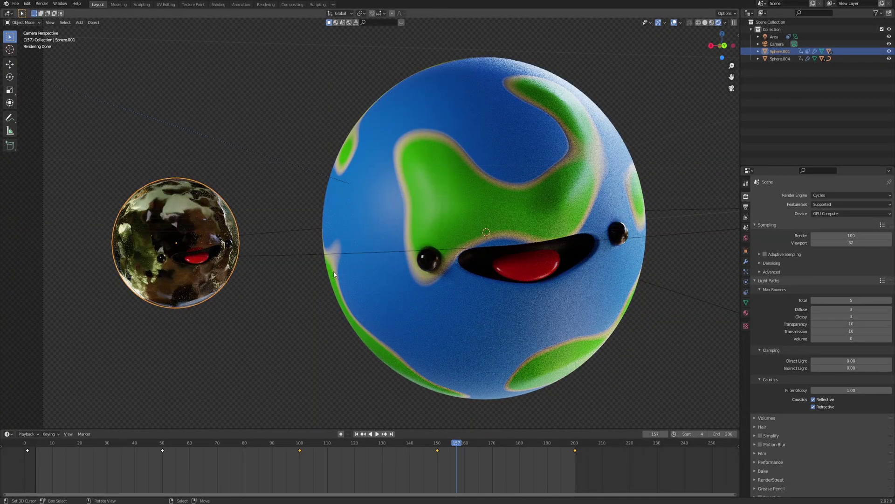
# Render frame 157 as a preview, then close the render window
pyautogui.press('F12')
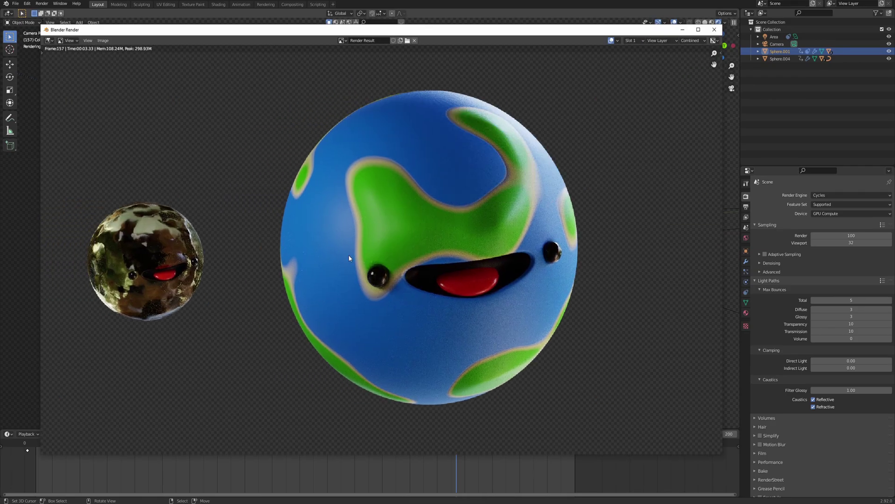
pyautogui.scroll(2, 216, 269)
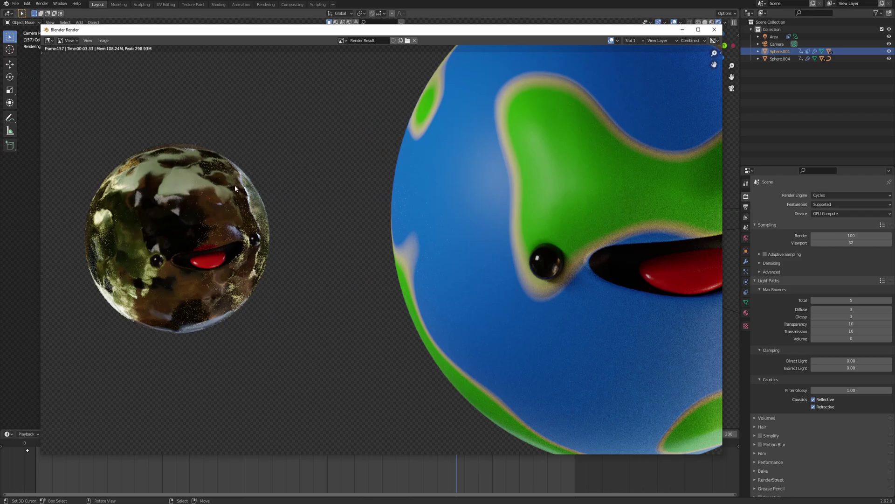
pyautogui.click(715, 30)
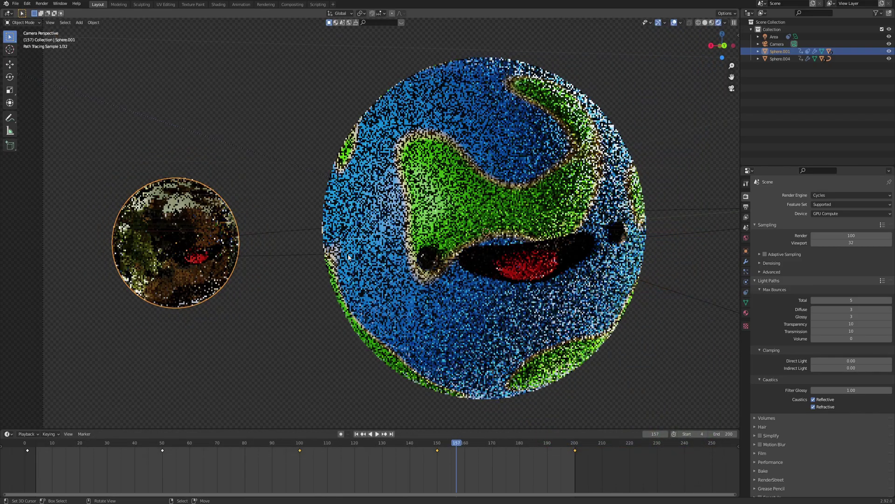
# Set Indirect Light clamping to 4.50 and Filter Glossy to 1.50, then re-render the frame
pyautogui.click(817, 369)
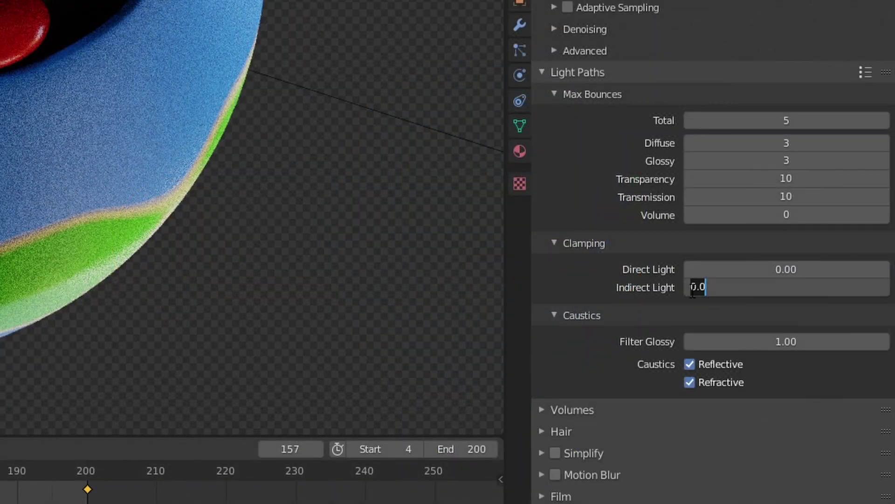
pyautogui.write('4.5')
pyautogui.press('Return')
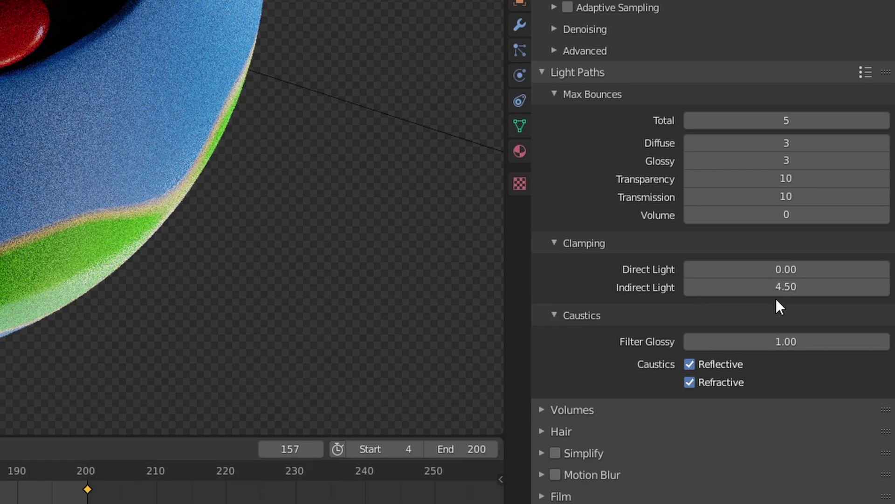
pyautogui.click(756, 342)
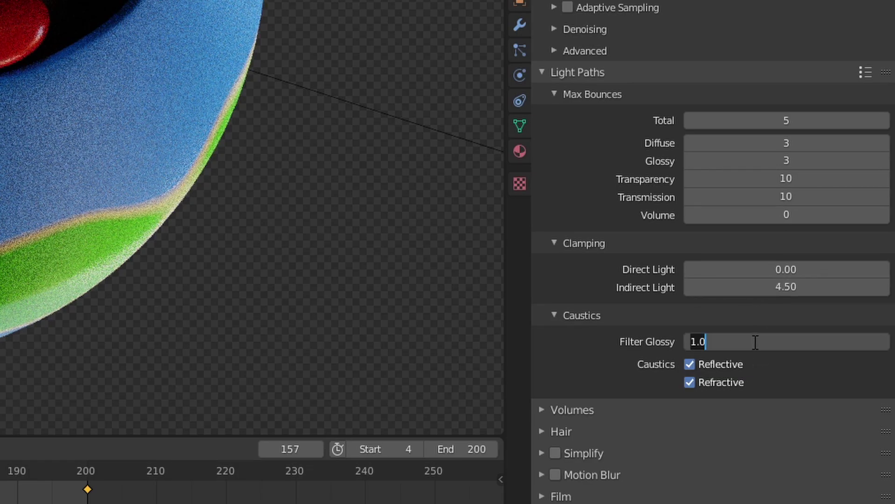
pyautogui.write('1.5')
pyautogui.press('Return')
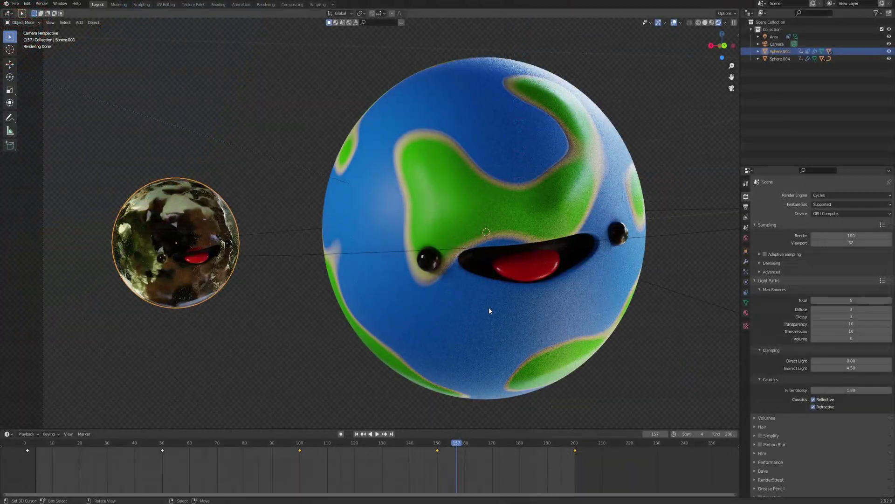
pyautogui.press('F12')
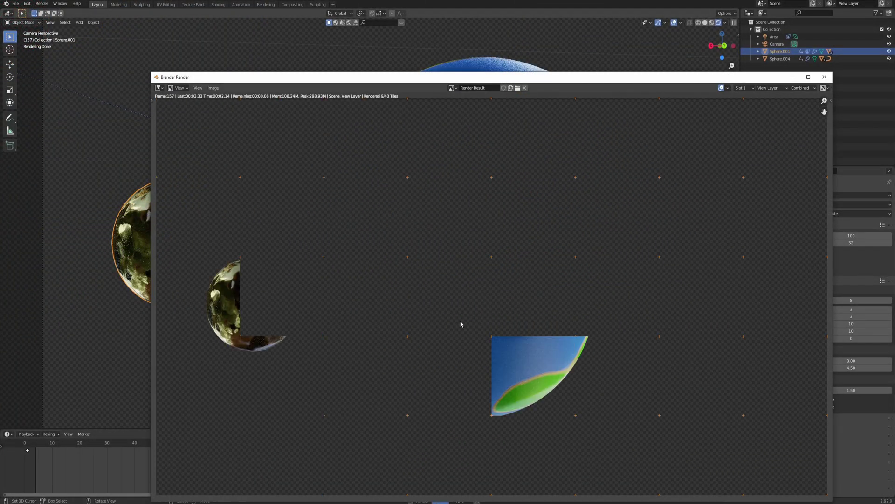
# Switch the render result to slot 3, close the render window, and select the render samples field
pyautogui.scroll(2, 327, 310)
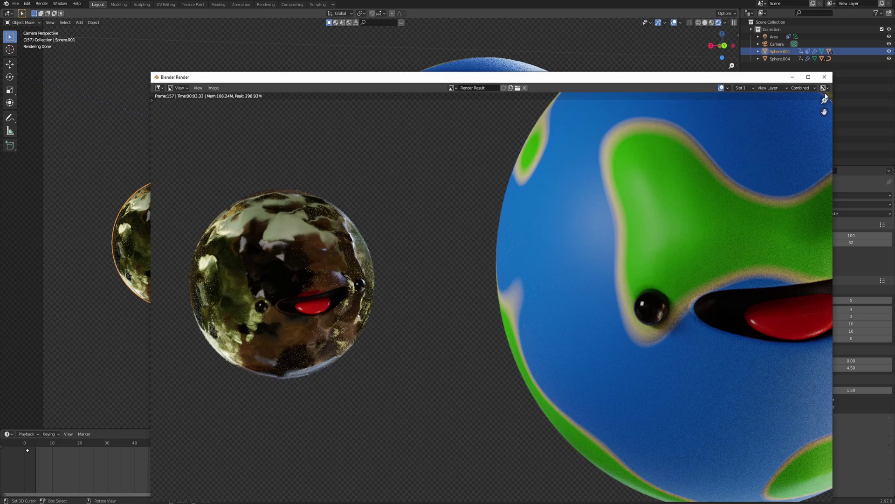
pyautogui.click(747, 88)
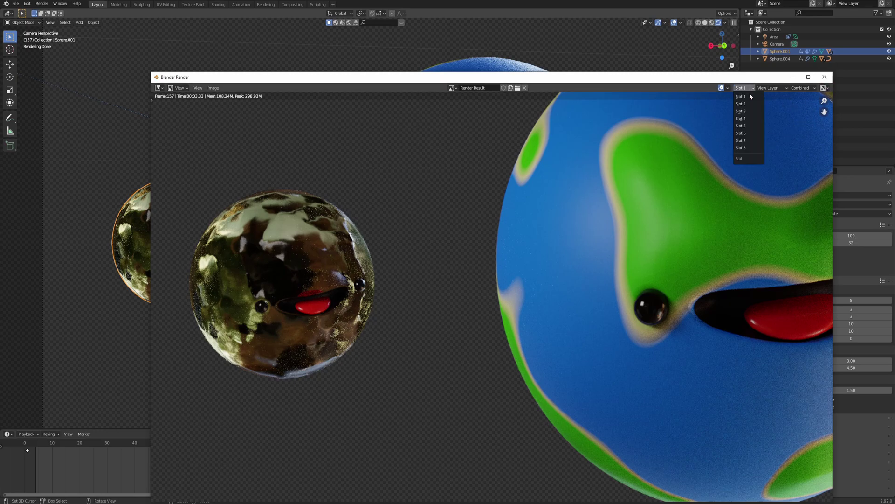
pyautogui.click(742, 111)
pyautogui.click(824, 77)
pyautogui.click(837, 236)
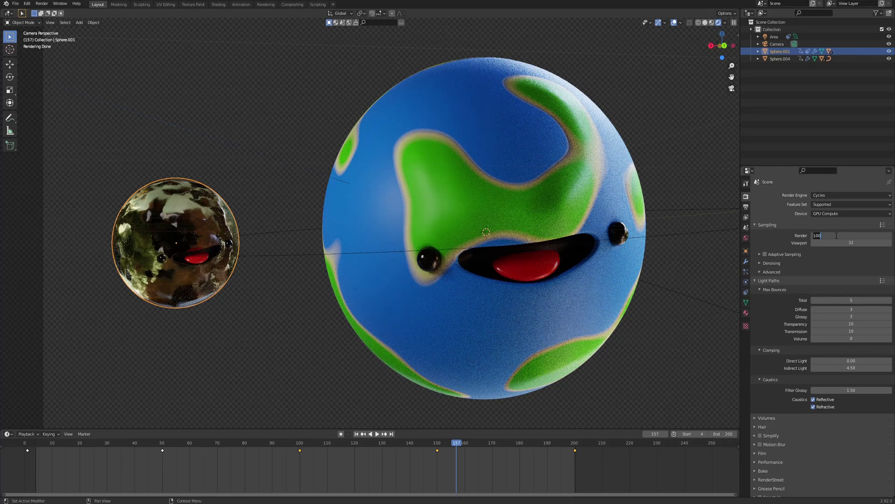
# Set render samples to 500 and render frame 157, inspecting the moon
pyautogui.write('500')
pyautogui.press('Return')
pyautogui.press('F12')
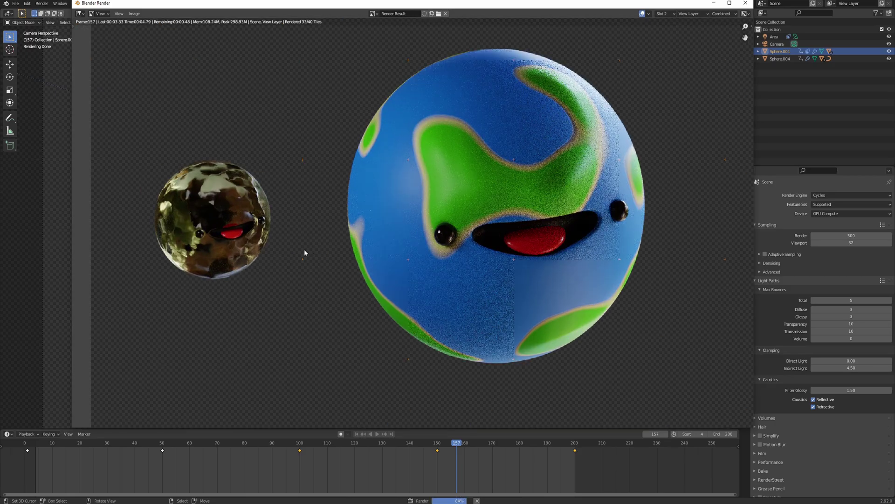
pyautogui.scroll(3, 209, 248)
pyautogui.moveTo(209, 248); pyautogui.dragTo(386, 254, button='middle')
pyautogui.scroll(2, 274, 247)
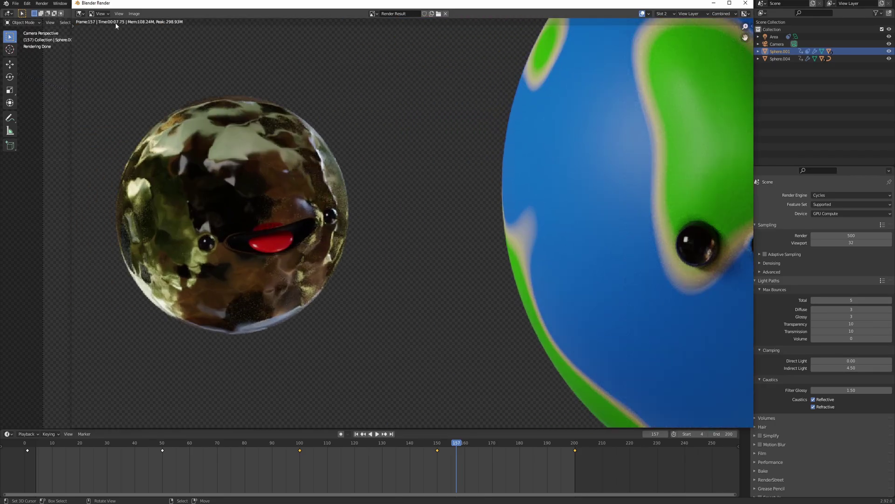
# Compare the Slot 1 render against the new Slot 2 render, then close the render result
pyautogui.click(667, 14)
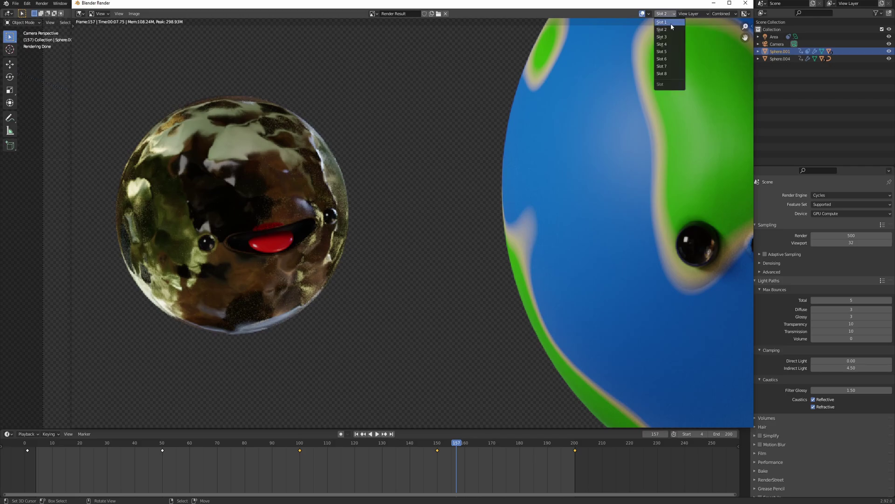
pyautogui.click(671, 22)
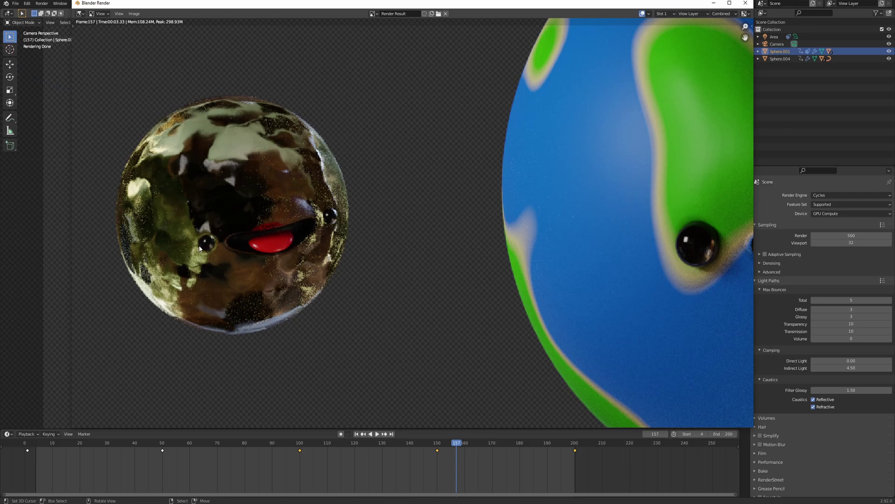
pyautogui.click(674, 16)
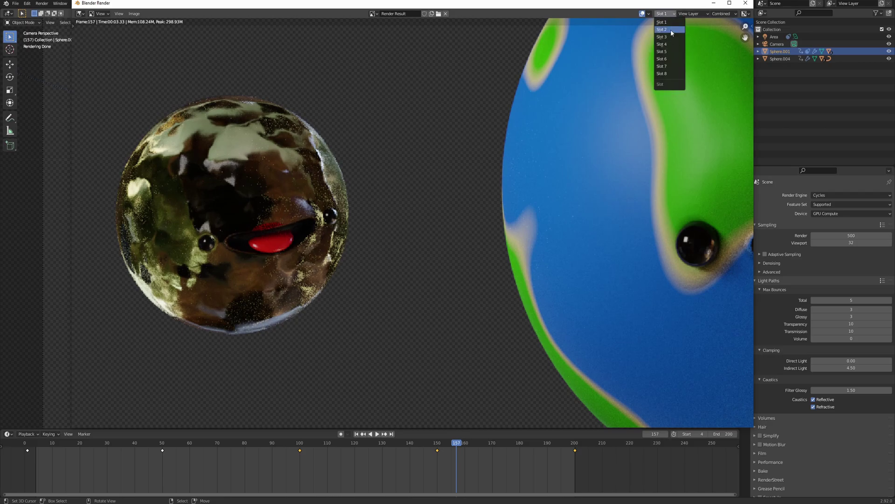
pyautogui.click(670, 30)
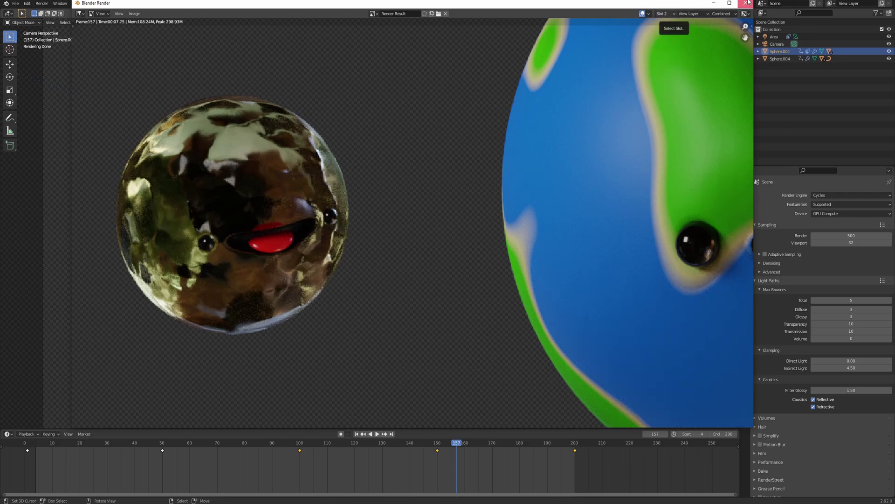
pyautogui.click(748, 2)
pyautogui.scroll(-4, 605, 234)
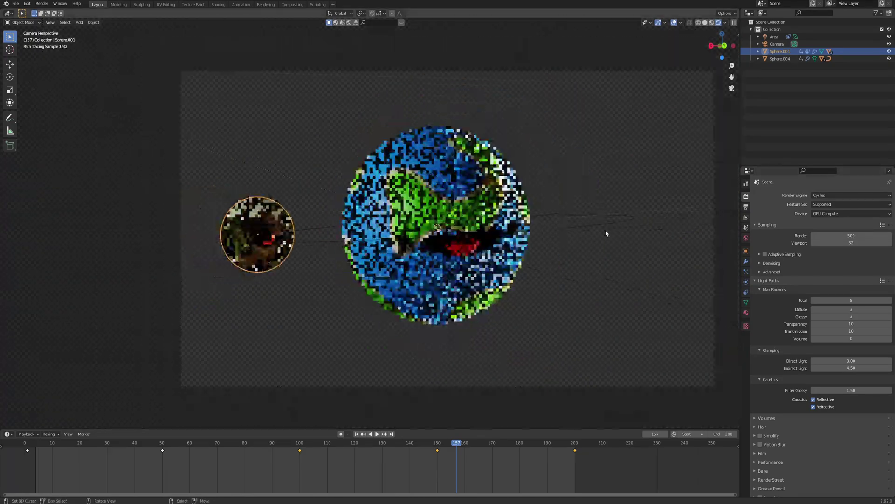
# Raise the moon material's roughness to 0.400
pyautogui.scroll(2, 592, 231)
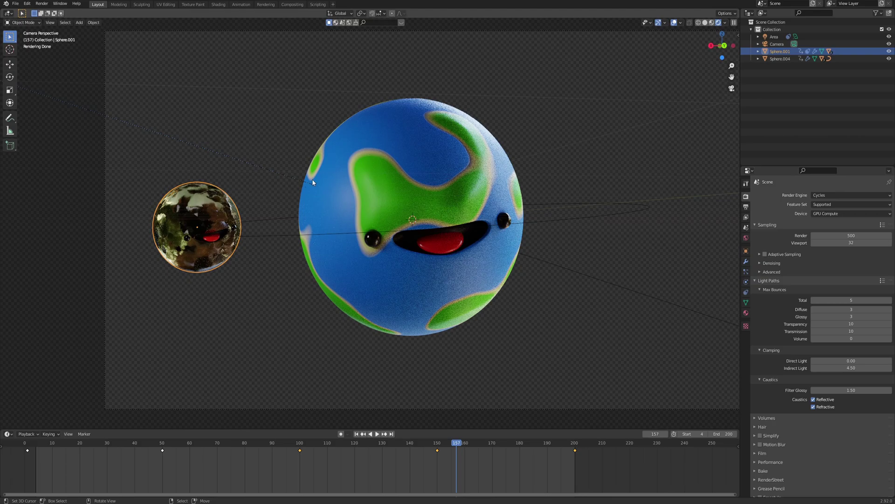
pyautogui.click(745, 312)
pyautogui.click(826, 429)
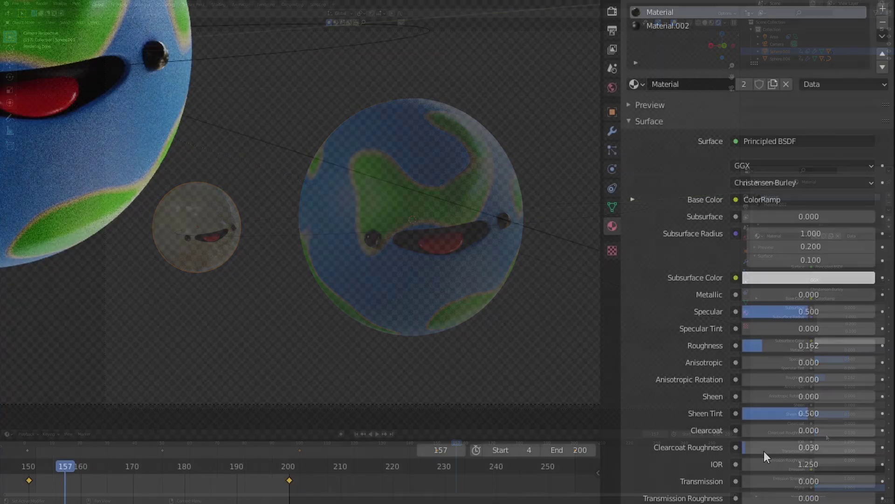
pyautogui.moveTo(784, 346); pyautogui.dragTo(816, 346)
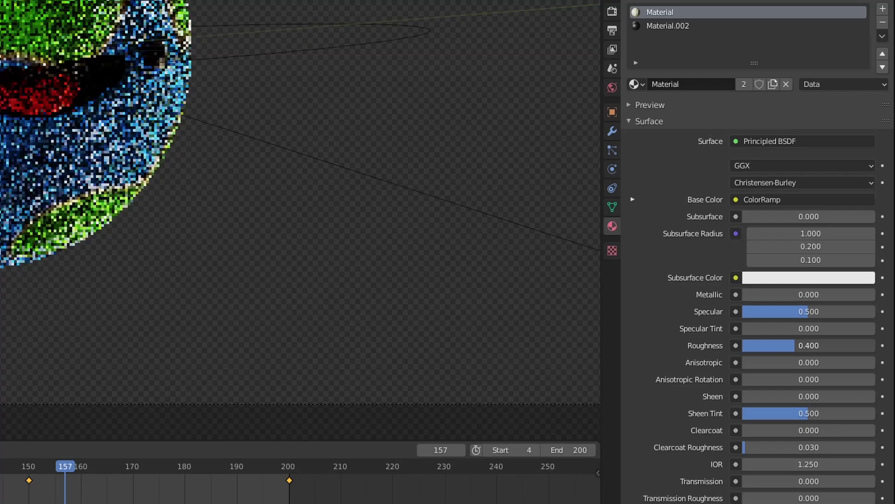
# Set Transparency and Transmission bounces to 0 in the render settings
pyautogui.click(612, 11)
pyautogui.doubleClick(793, 246)
pyautogui.write('0')
pyautogui.press('Return')
pyautogui.doubleClick(834, 260)
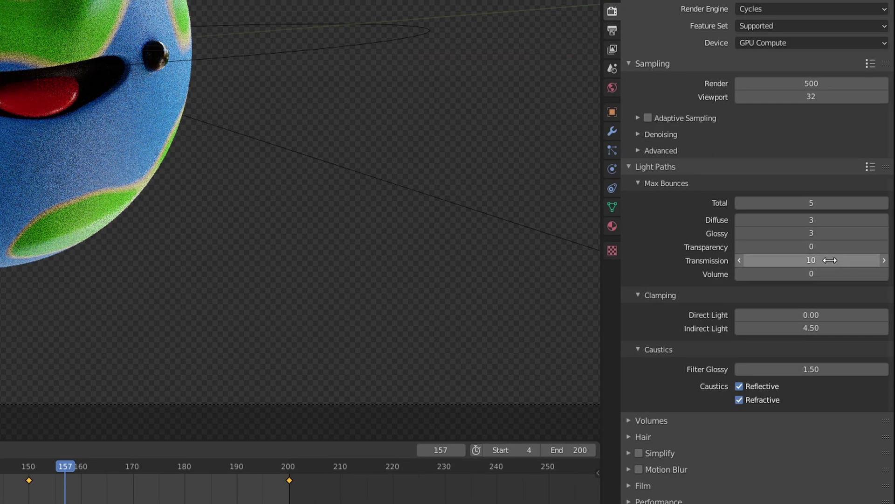
pyautogui.write('0')
pyautogui.press('Return')
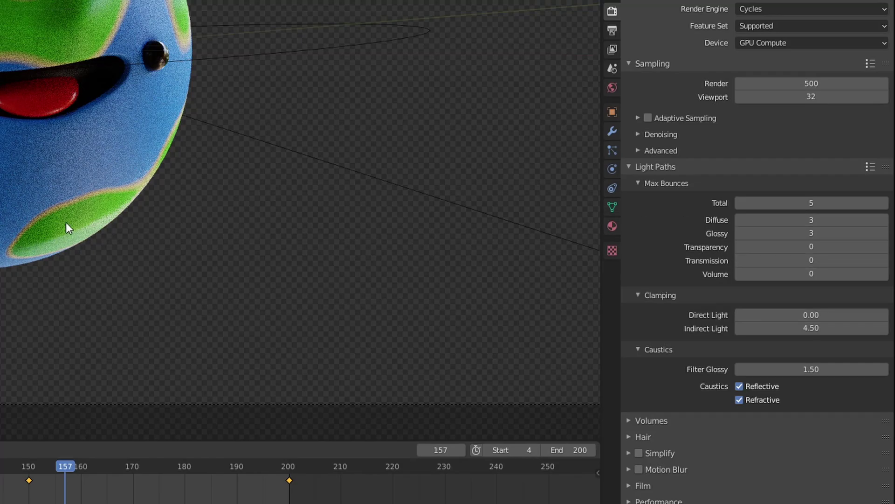
# Lower the render samples to 100
pyautogui.scroll(-2, 290, 205)
pyautogui.scroll(-1, 251, 200)
pyautogui.scroll(1, 251, 195)
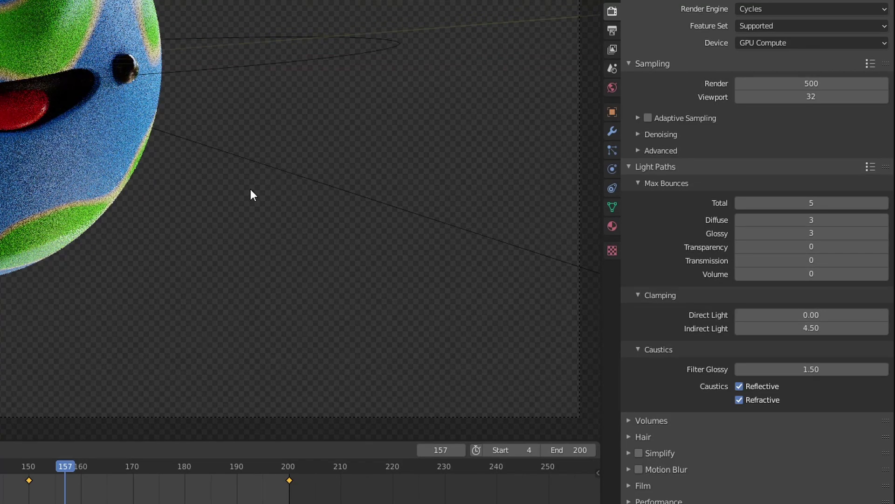
pyautogui.click(743, 83)
pyautogui.write('100')
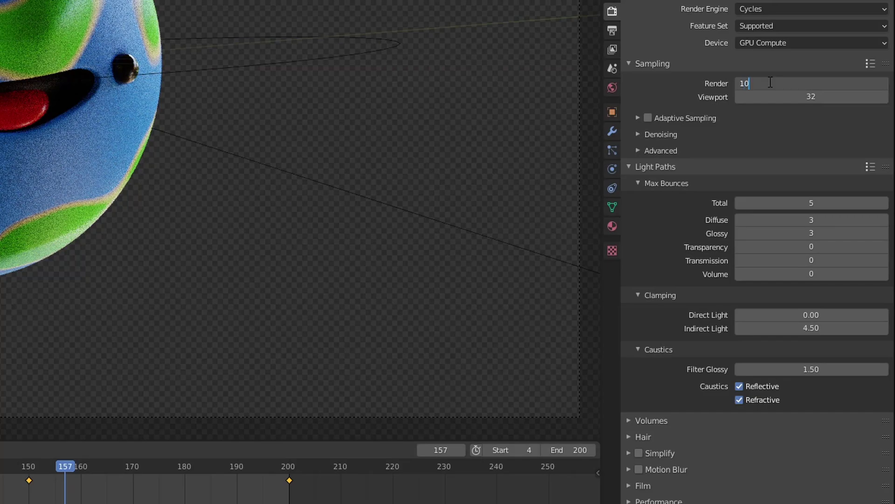
pyautogui.press('Return')
pyautogui.scroll(-5, 700, 336)
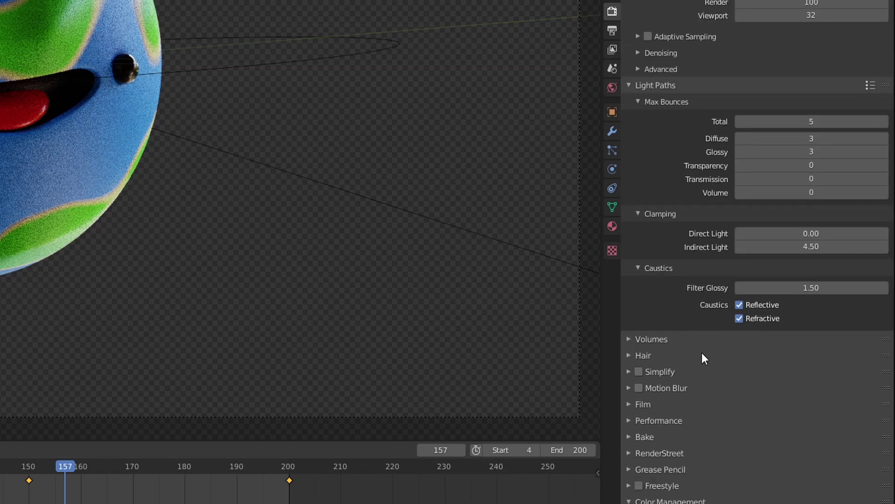
# Expand the Film panel, preview the backdrop photo with Transparent off, then re-enable Transparent
pyautogui.scroll(-3, 690, 349)
pyautogui.click(642, 350)
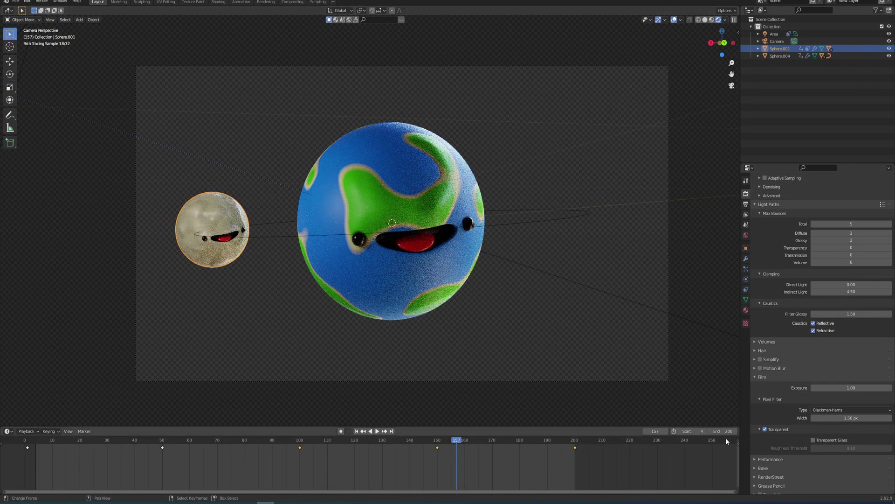
pyautogui.click(648, 446)
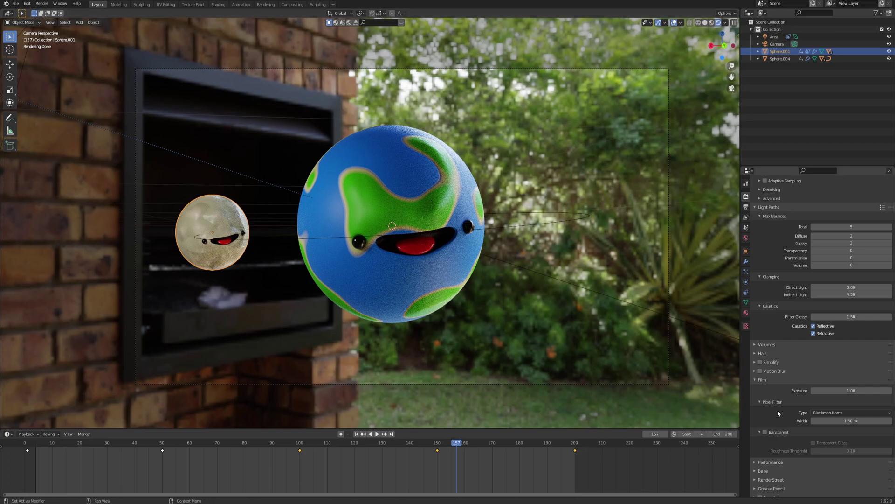
pyautogui.click(764, 432)
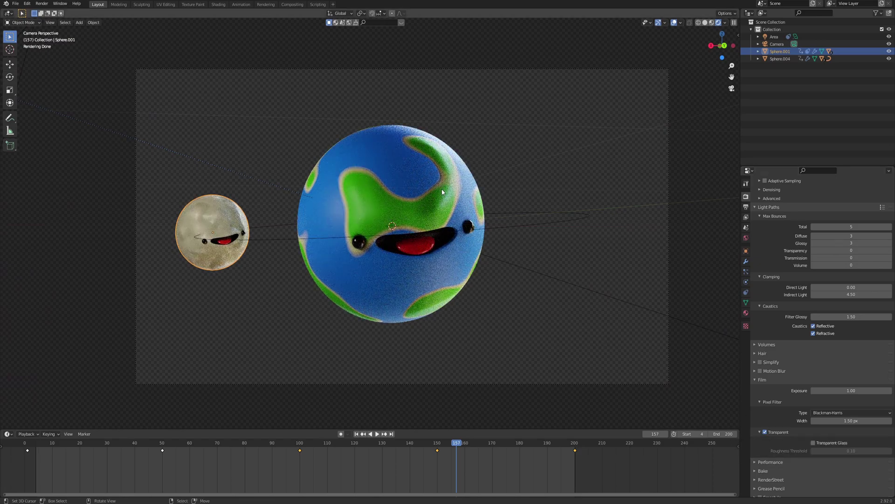
pyautogui.scroll(2, 442, 191)
pyautogui.scroll(-2, 261, 125)
pyautogui.moveTo(515, 202)
pyautogui.keyDown('shift'); pyautogui.mouseDown(button='middle')
pyautogui.moveTo(465, 215)
pyautogui.moveTo(241, 190)
pyautogui.mouseUp(button='middle'); pyautogui.keyUp('shift')
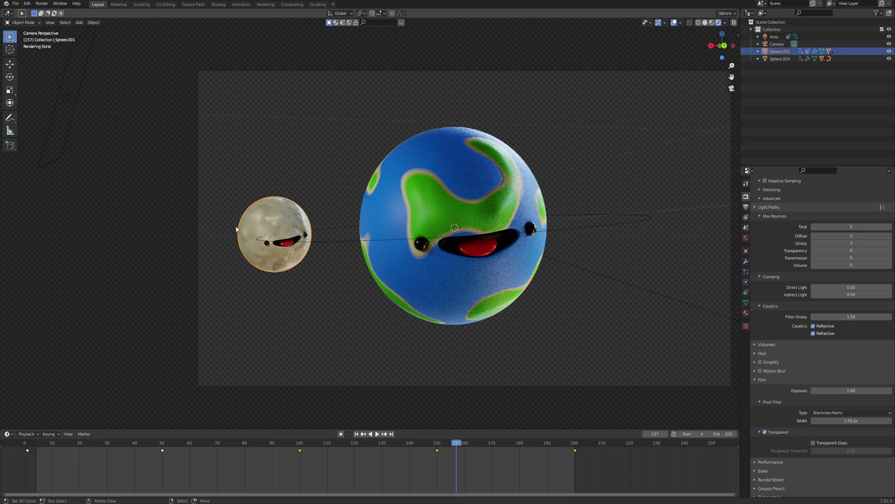
pyautogui.scroll(3, 236, 229)
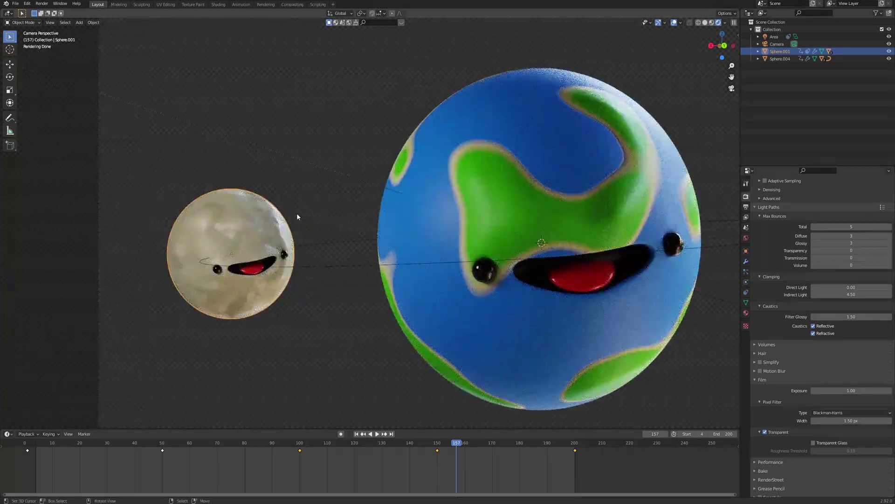
# Enable Transparent Glass, give the moon Transmission 1.0 and roughness 0.148, and set Transmission bounces to 50
pyautogui.click(813, 442)
pyautogui.click(746, 312)
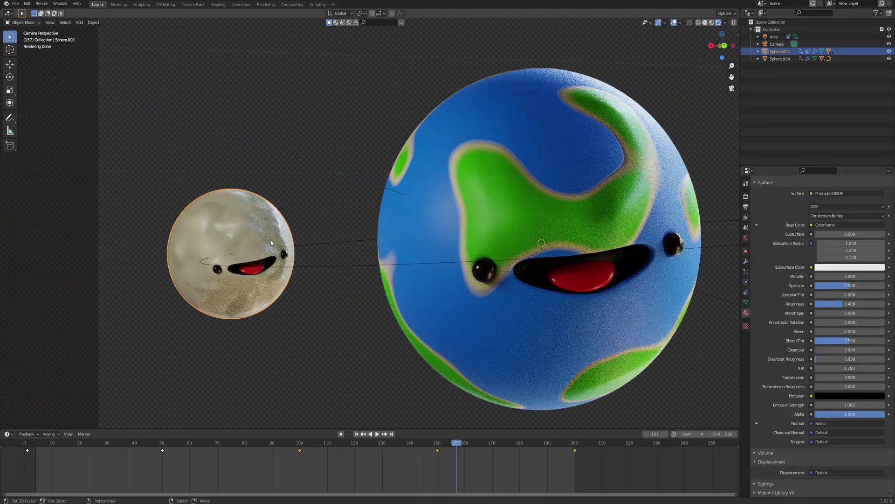
pyautogui.moveTo(835, 377); pyautogui.dragTo(886, 377)
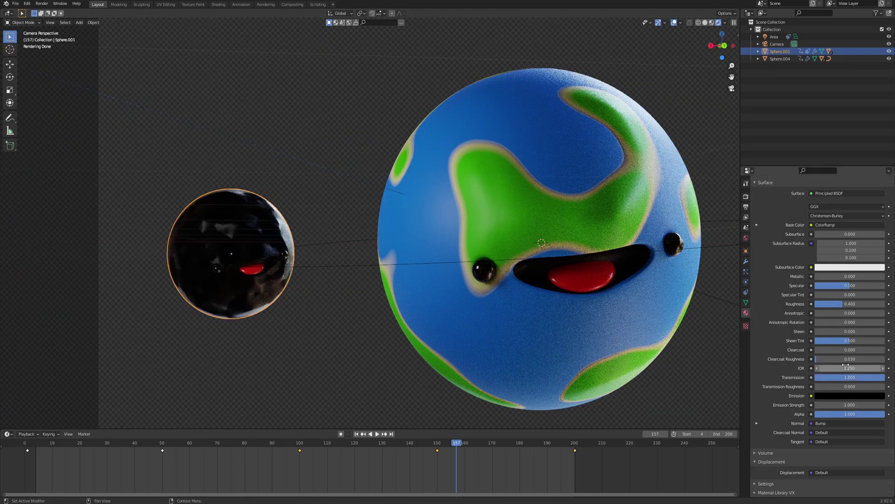
pyautogui.moveTo(835, 303); pyautogui.dragTo(813, 297)
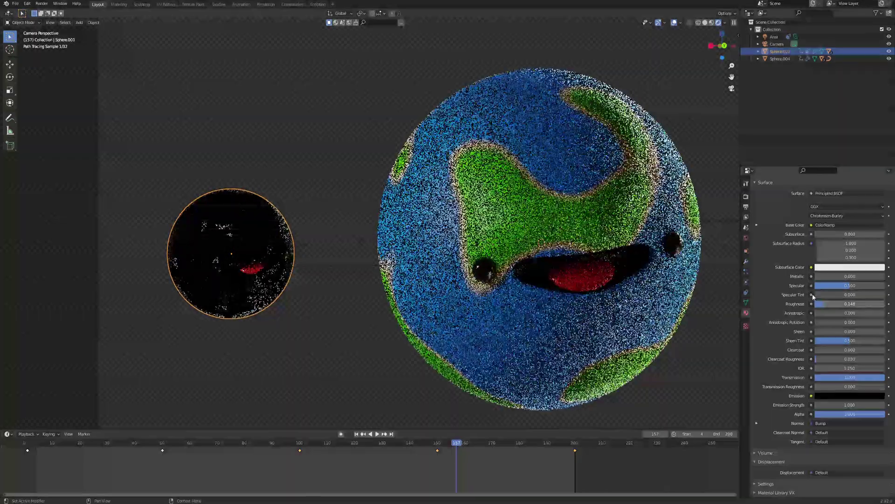
pyautogui.click(745, 197)
pyautogui.moveTo(835, 257); pyautogui.dragTo(872, 257)
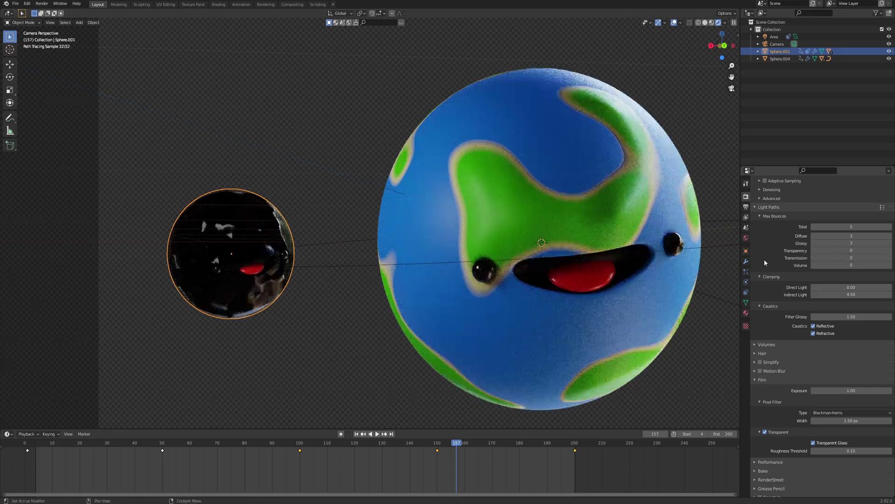
# Review the view layer passes and moon material, then turn Transparent Glass off
pyautogui.click(746, 218)
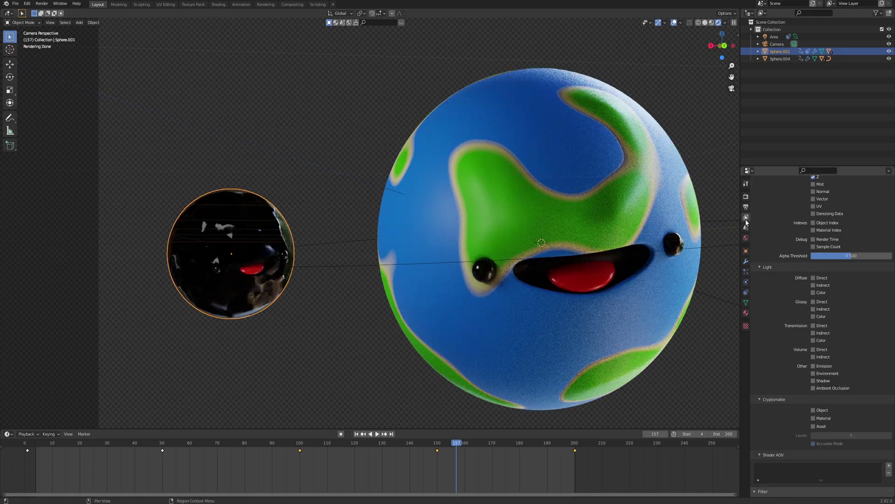
pyautogui.click(746, 196)
pyautogui.click(746, 313)
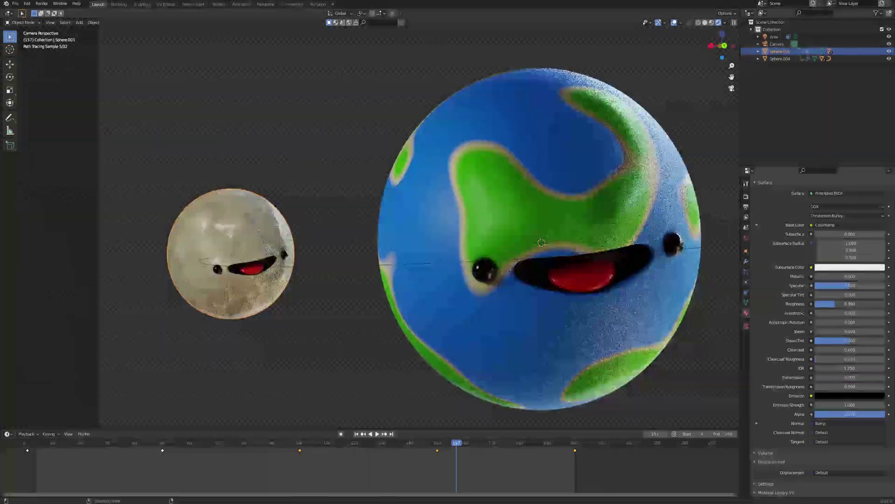
pyautogui.click(746, 196)
pyautogui.scroll(-5, 788, 326)
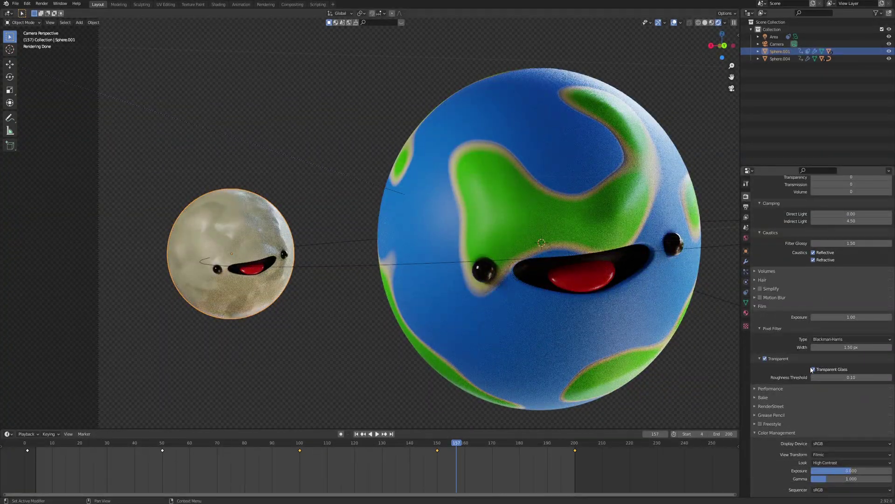
pyautogui.click(814, 361)
# Expand the Performance settings and zoom out until both planets' camera frame fits on screen
pyautogui.click(769, 380)
pyautogui.scroll(-4, 768, 382)
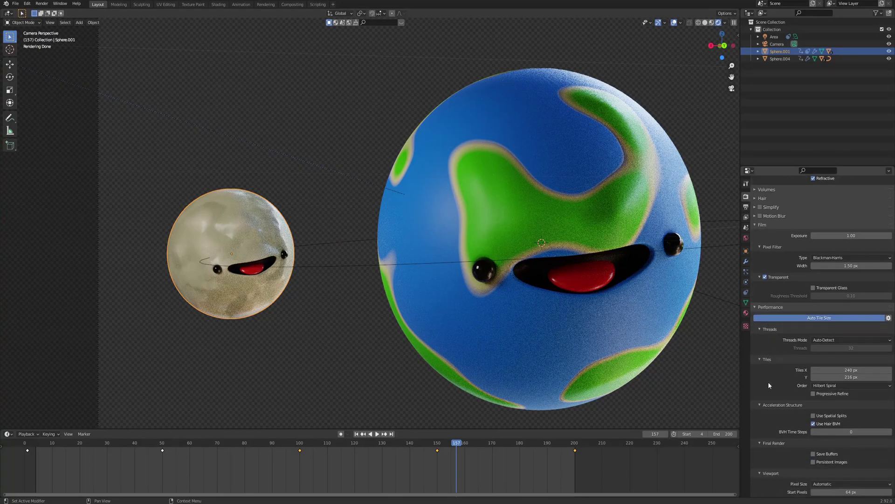
pyautogui.scroll(-2, 788, 366)
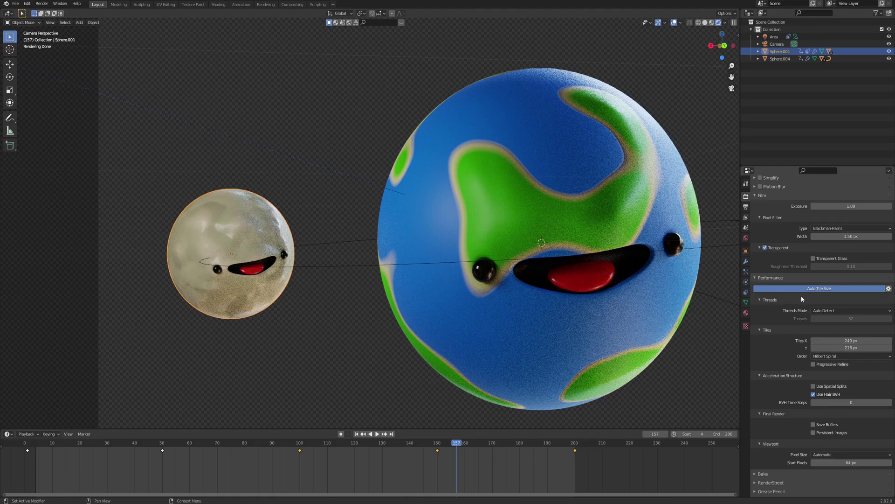
pyautogui.scroll(-5, 482, 270)
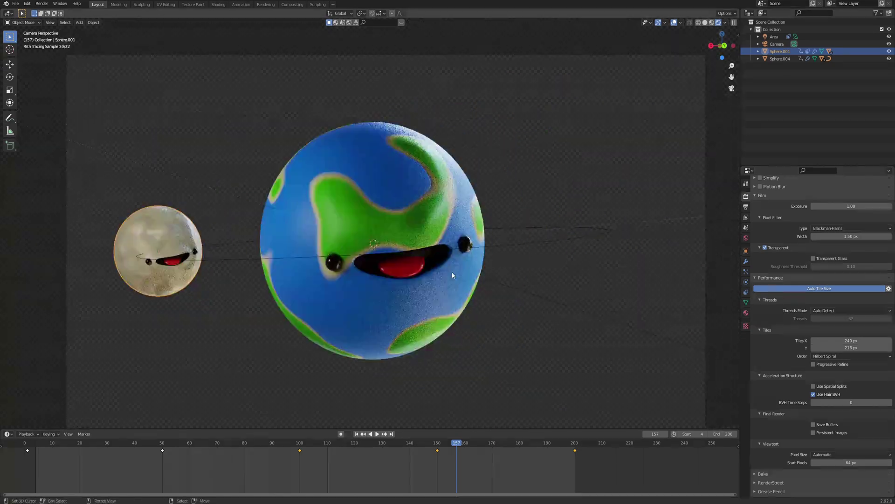
pyautogui.scroll(-2, 449, 271)
pyautogui.scroll(1, 448, 256)
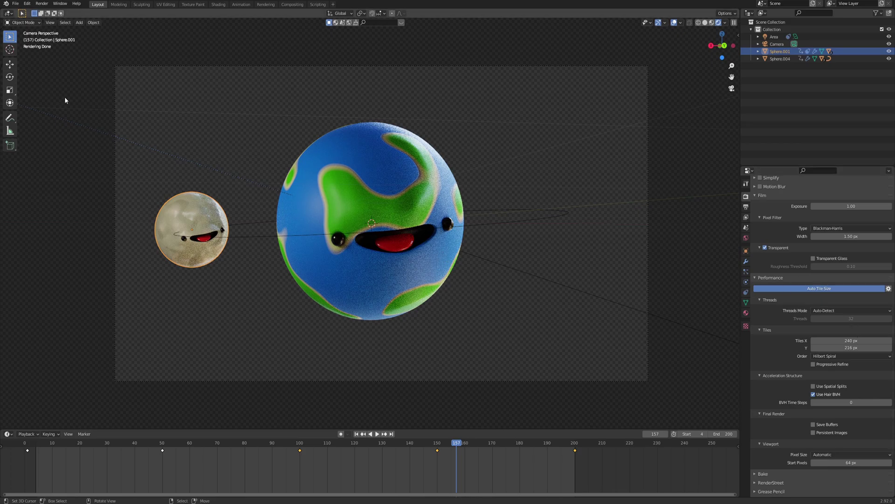
pyautogui.click(27, 3)
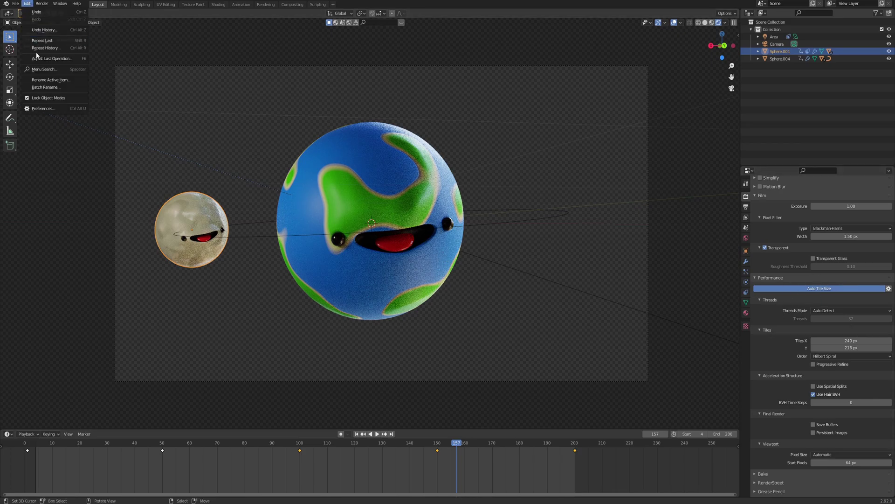
pyautogui.click(51, 109)
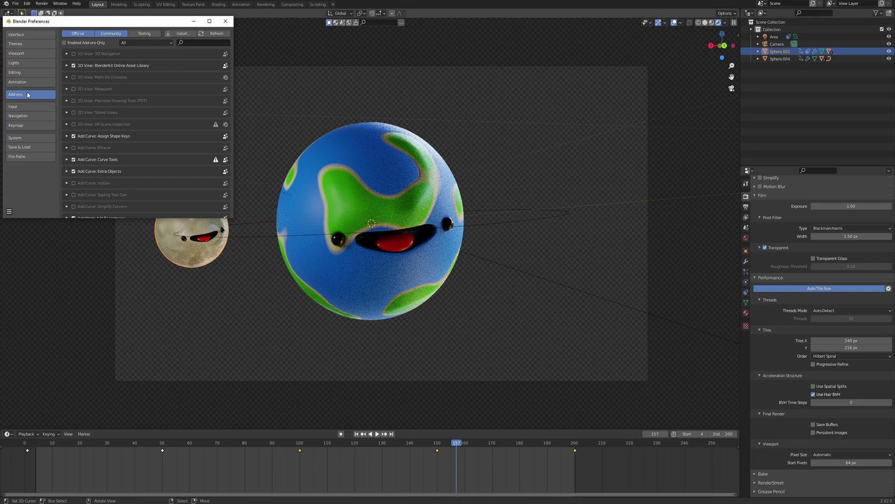
pyautogui.click(197, 42)
pyautogui.write('aut')
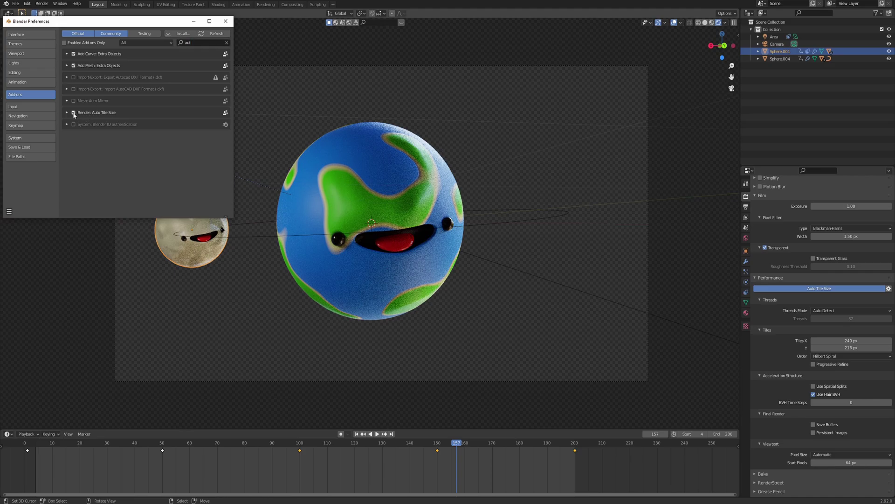
pyautogui.click(226, 21)
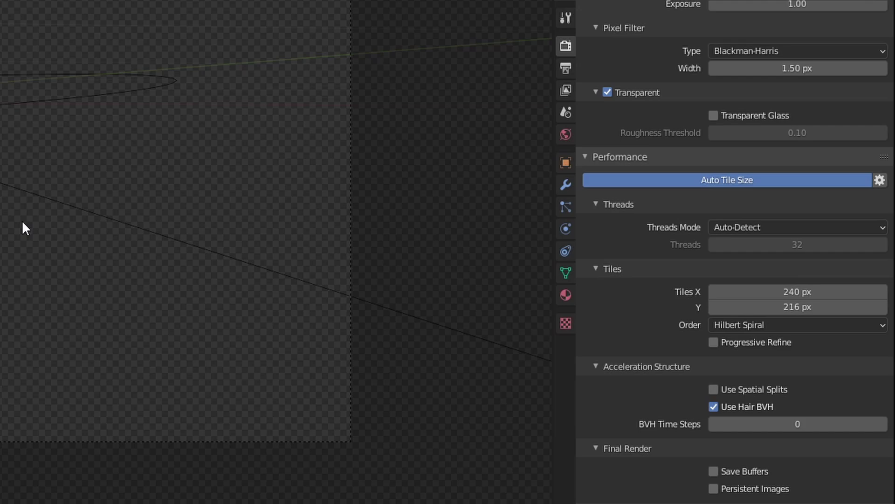
# Render frame 157 with 240 × 216 px tiles and bring up the render slot list
pyautogui.scroll(-5, 710, 350)
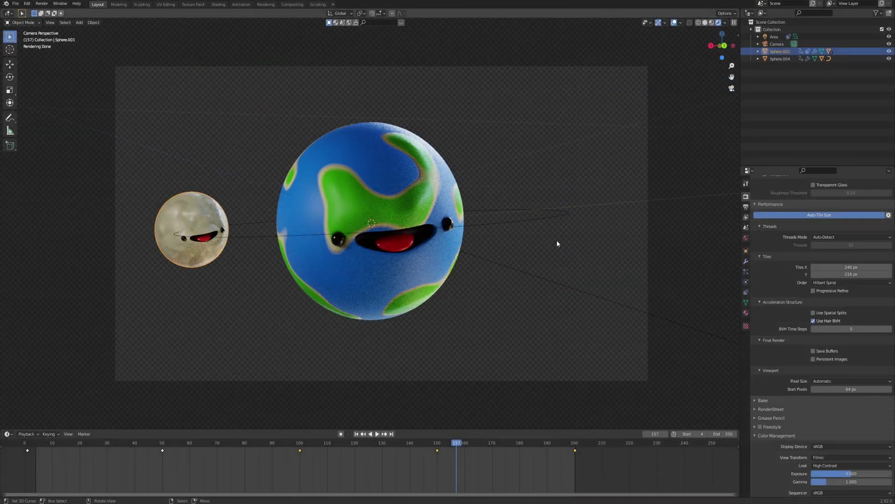
pyautogui.press('F12')
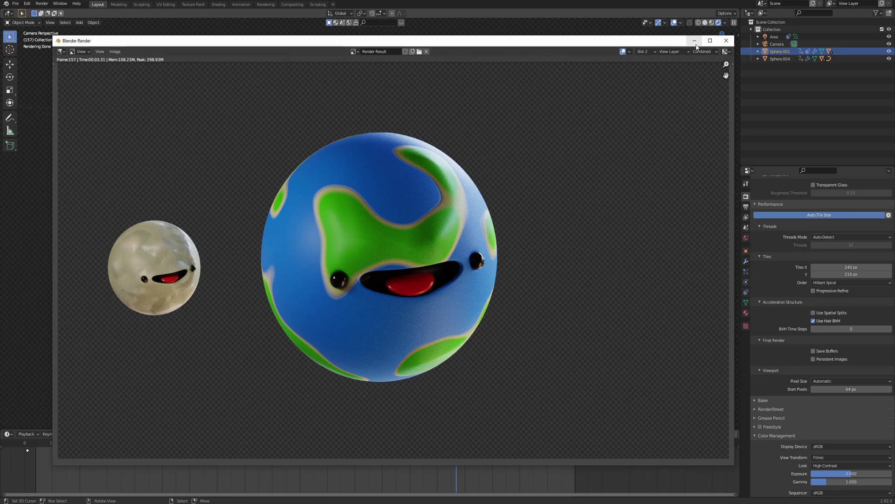
pyautogui.click(653, 52)
# Pick an empty render slot, set the Auto Tile Size target to 1024, and render frame 157
pyautogui.click(652, 74)
pyautogui.click(813, 250)
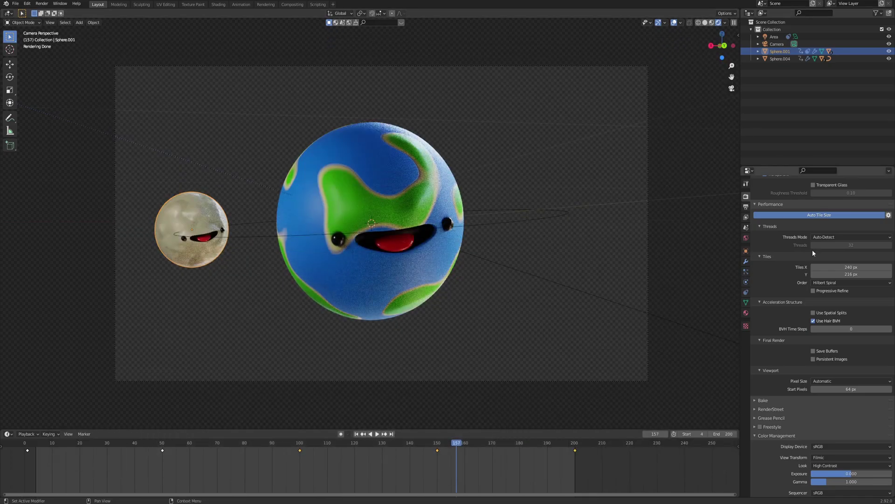
pyautogui.click(834, 267)
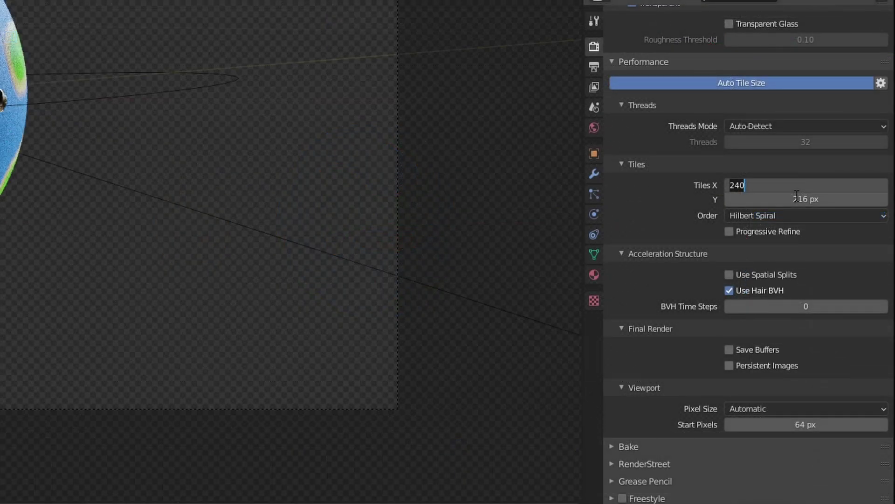
pyautogui.press('Tab')
pyautogui.press('Return')
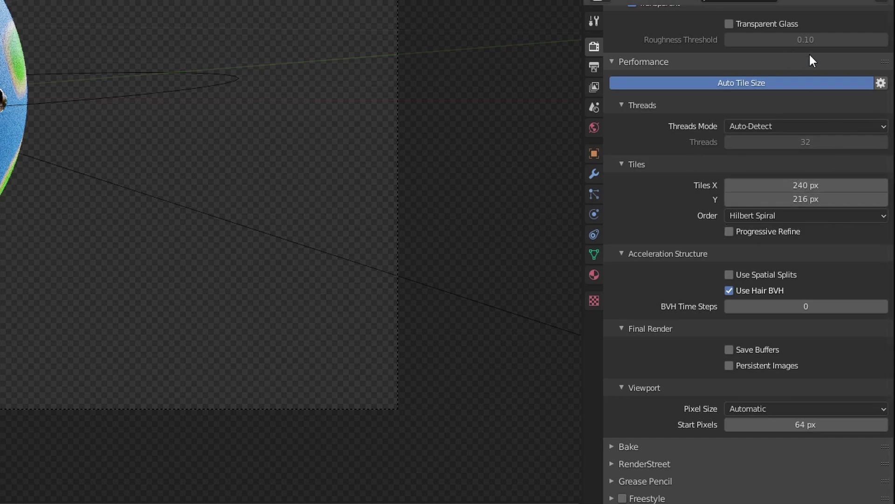
pyautogui.click(880, 83)
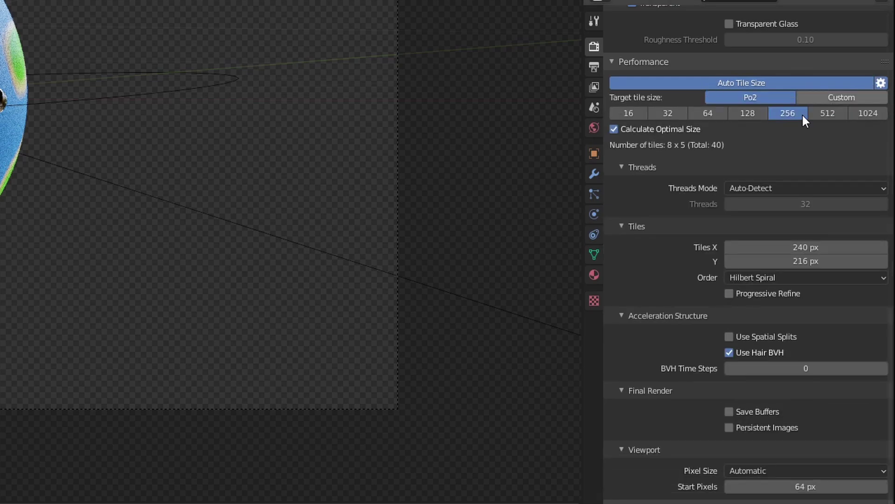
pyautogui.click(828, 113)
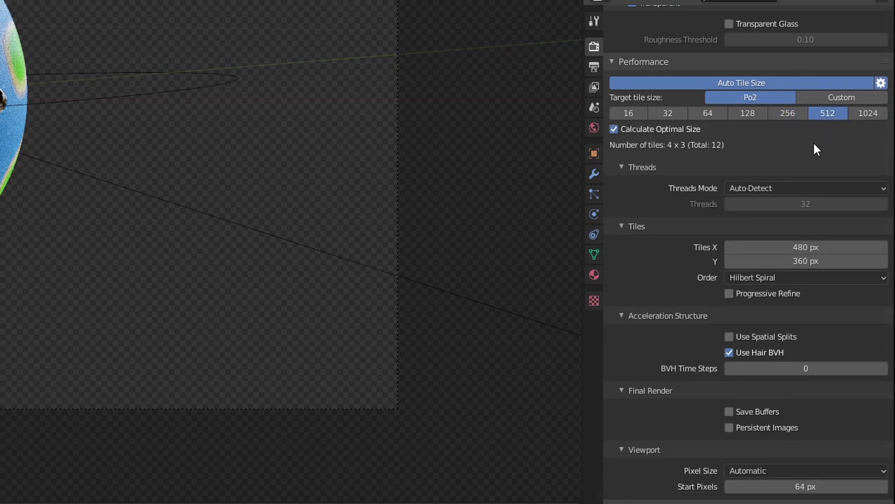
pyautogui.click(867, 114)
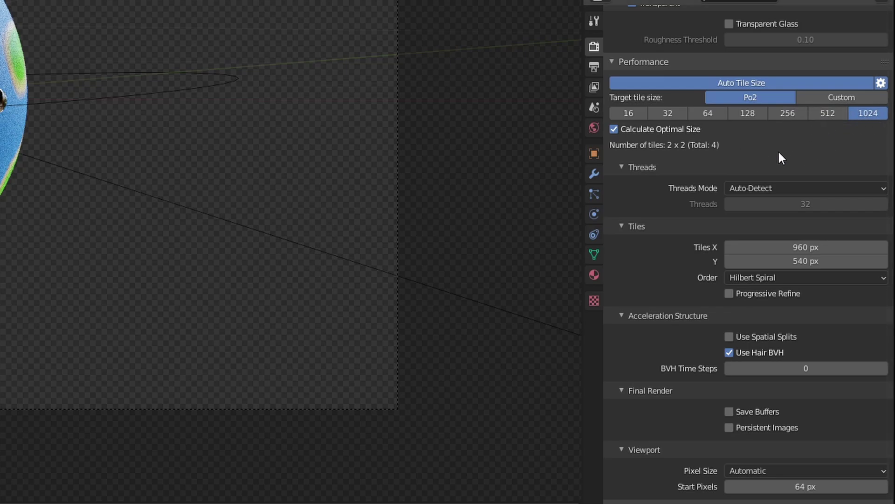
pyautogui.press('F12')
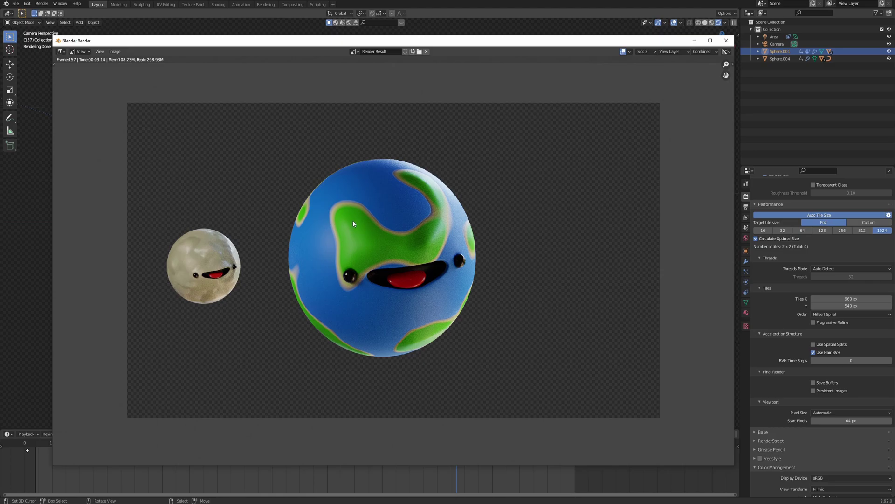
# Compare the slot 2 and slot 3 renders, then hide the render window
pyautogui.click(644, 51)
pyautogui.click(648, 70)
pyautogui.click(647, 52)
pyautogui.click(647, 75)
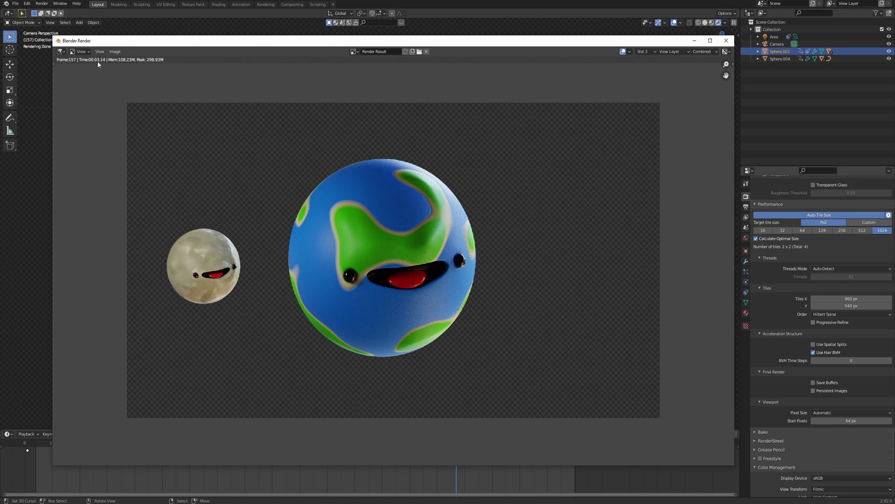
pyautogui.click(697, 42)
# Render with 128 and then 64 target tile sizes, finally settling on 128
pyautogui.click(825, 230)
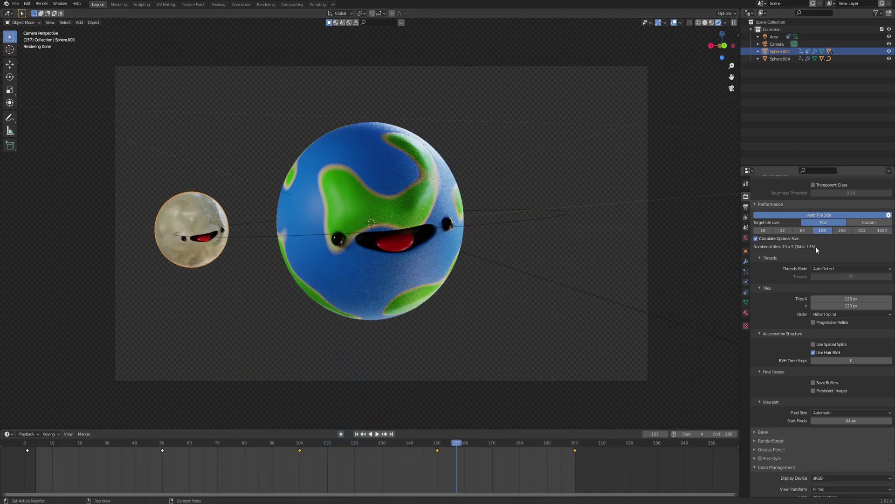
pyautogui.press('F12')
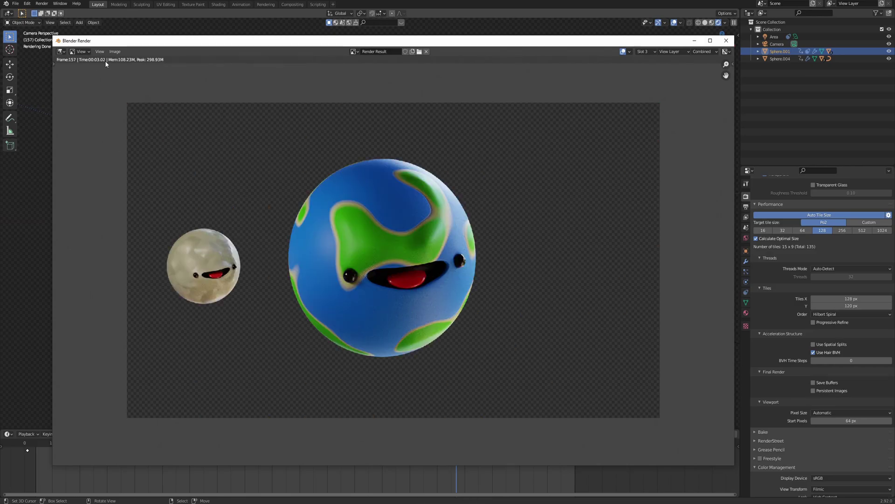
pyautogui.press('Escape')
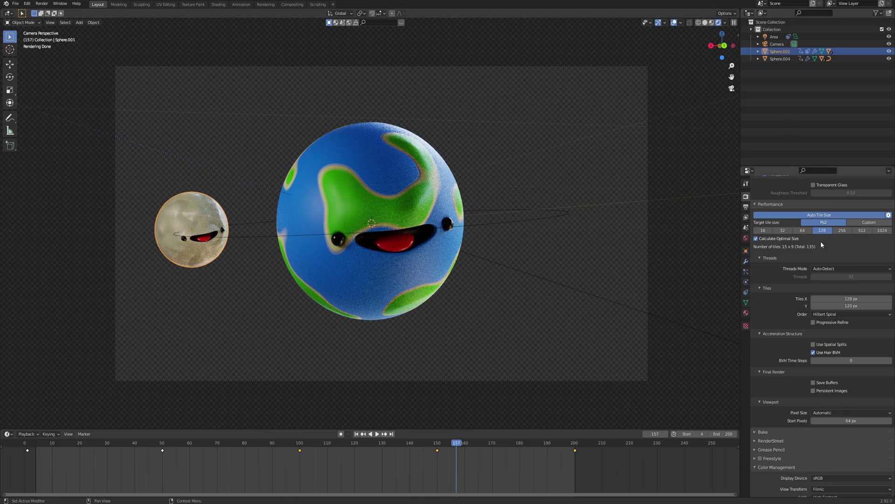
pyautogui.click(807, 230)
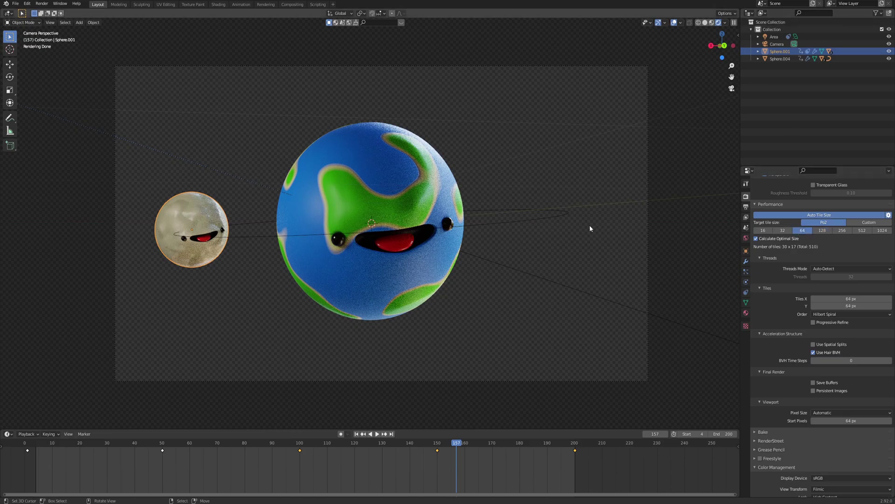
pyautogui.press('F12')
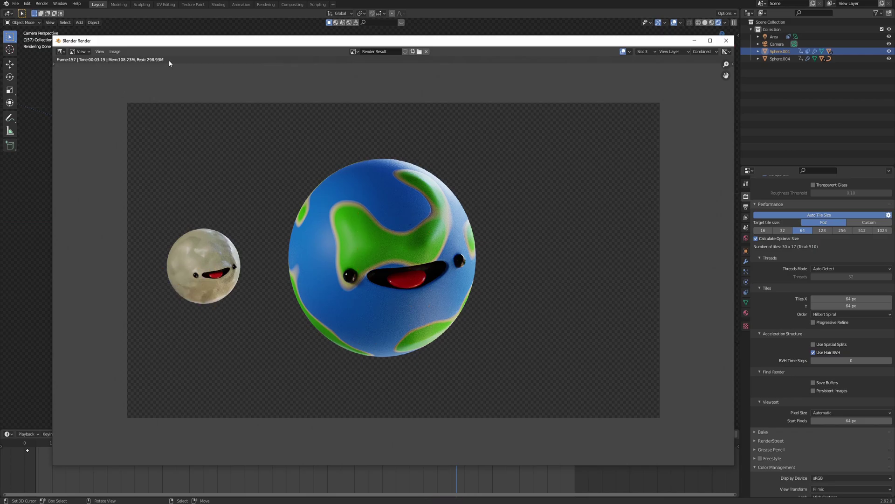
pyautogui.click(727, 41)
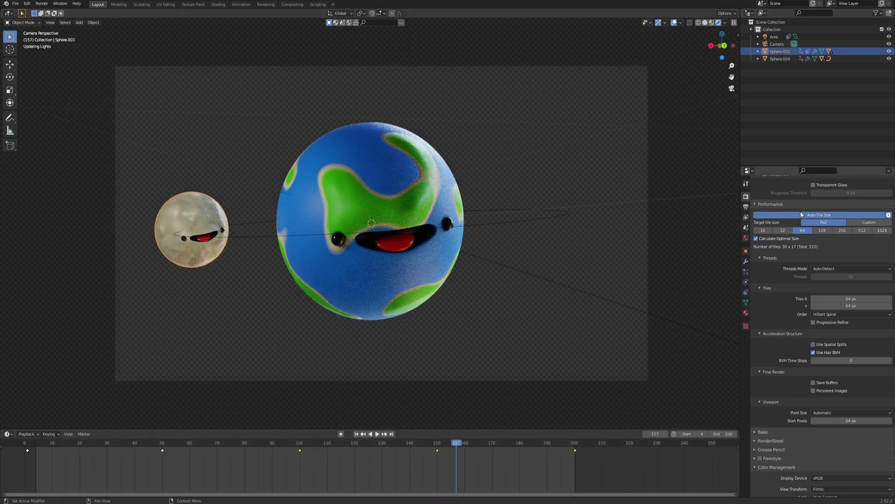
pyautogui.click(824, 231)
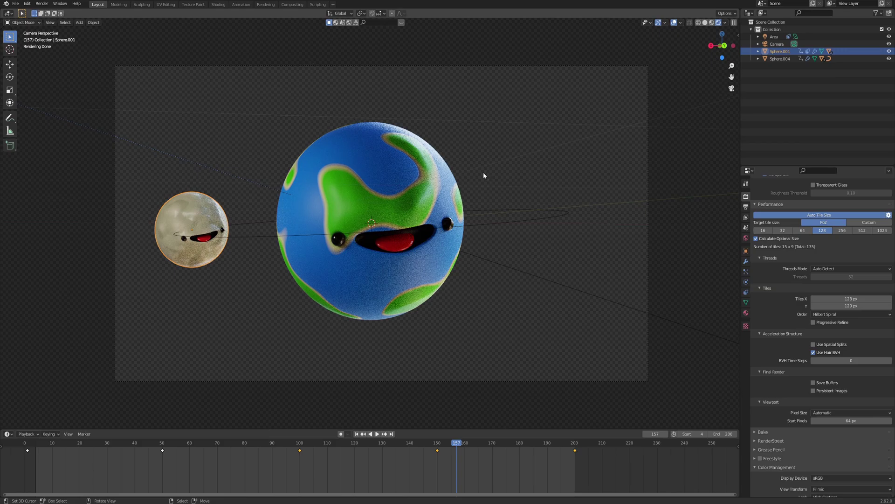
pyautogui.scroll(-3, 829, 245)
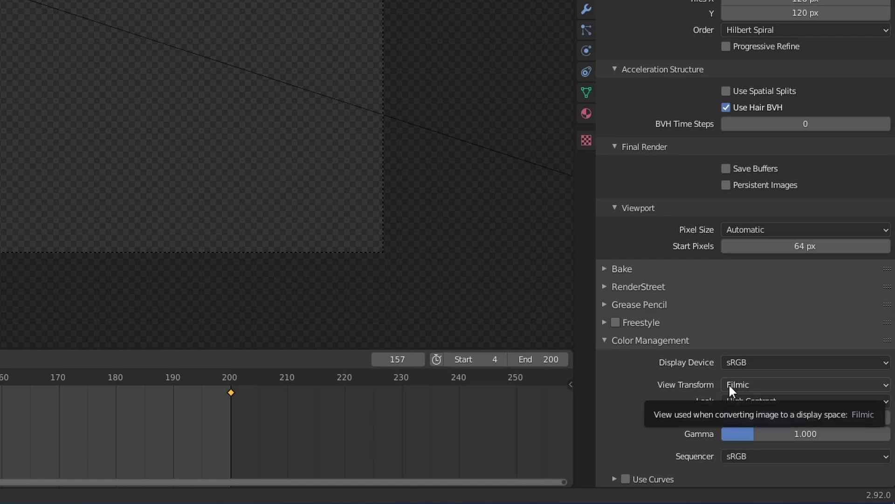
pyautogui.click(727, 402)
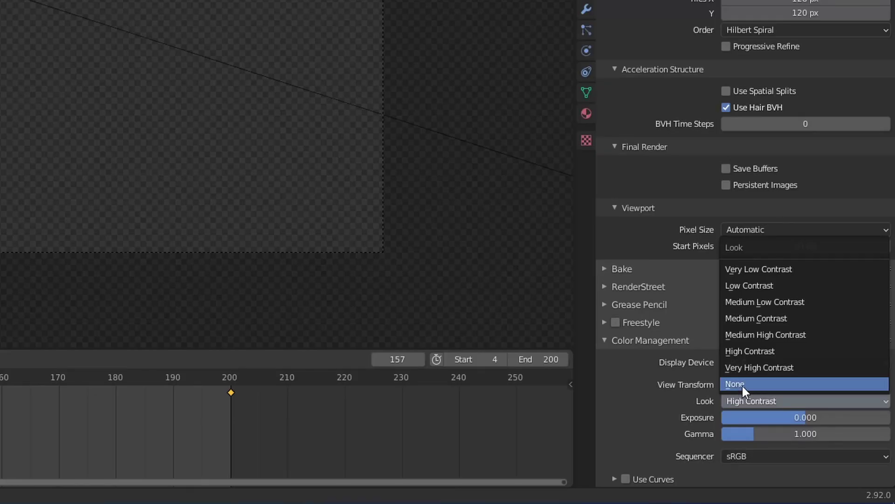
pyautogui.click(741, 385)
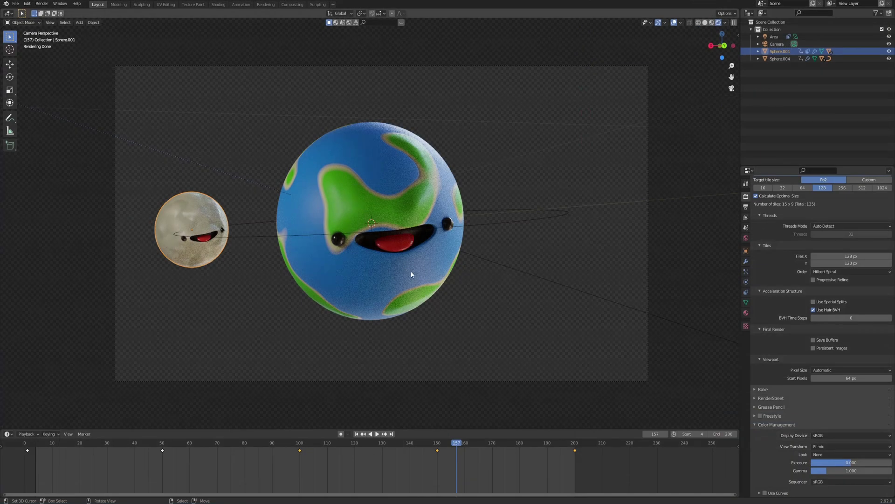
pyautogui.scroll(3, 410, 274)
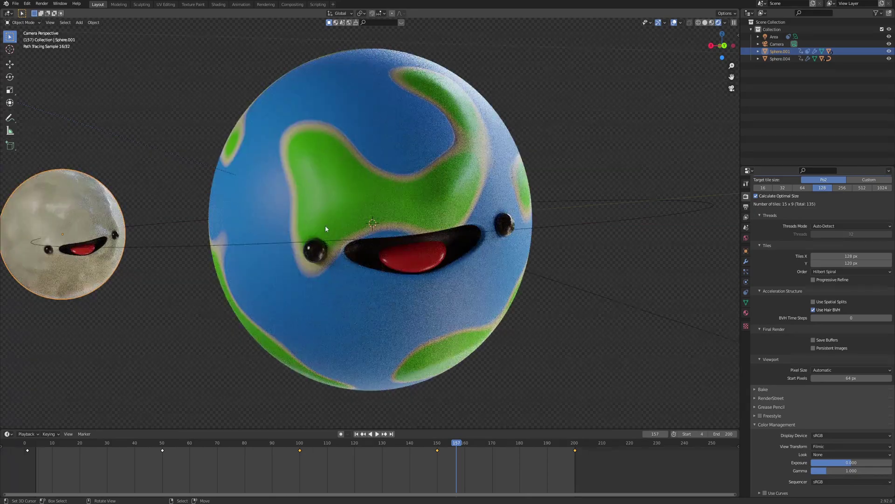
pyautogui.scroll(-1, 352, 277)
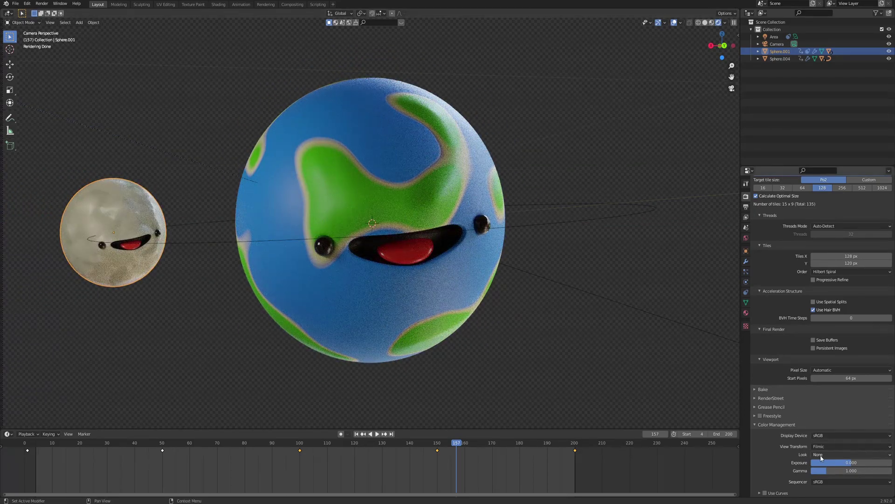
pyautogui.click(823, 455)
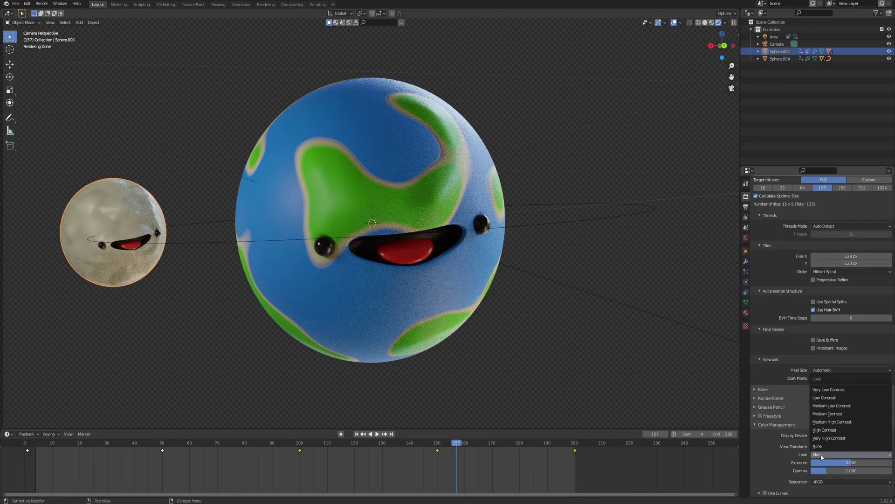
pyautogui.click(837, 429)
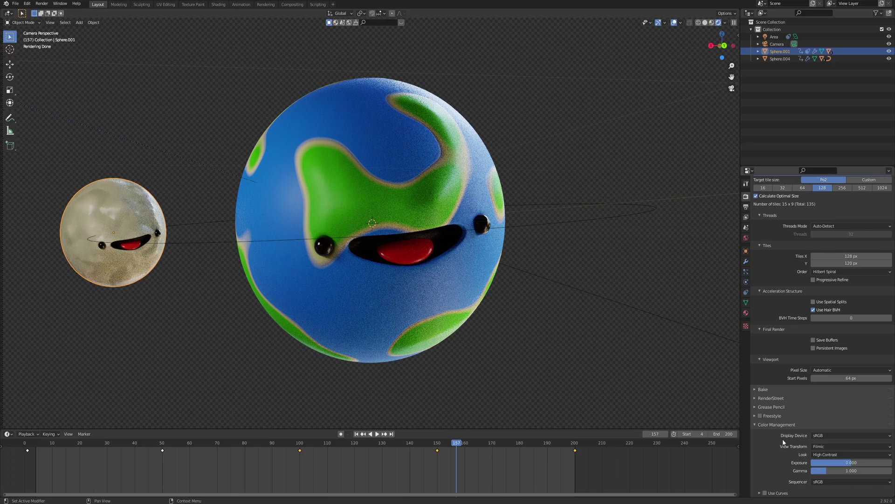
pyautogui.scroll(-3, 610, 303)
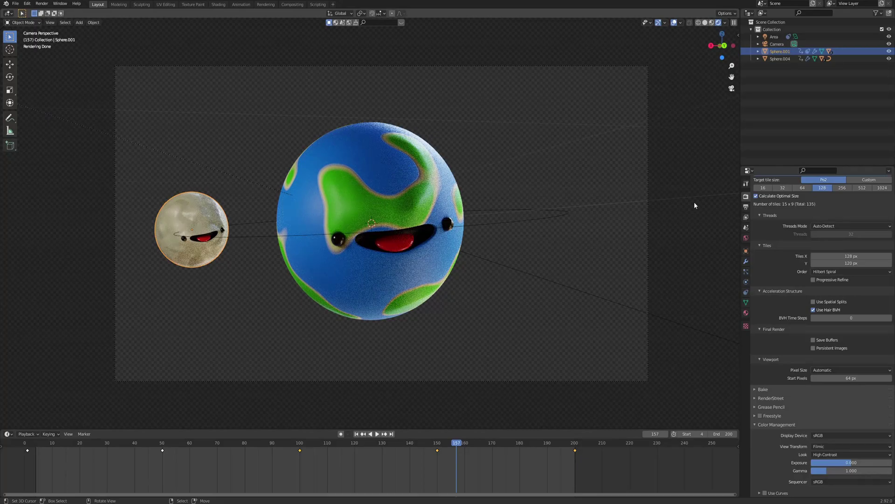
# Split the viewport and turn the right half into a Compositor with Use Nodes enabled
pyautogui.click(746, 217)
pyautogui.scroll(5, 746, 217)
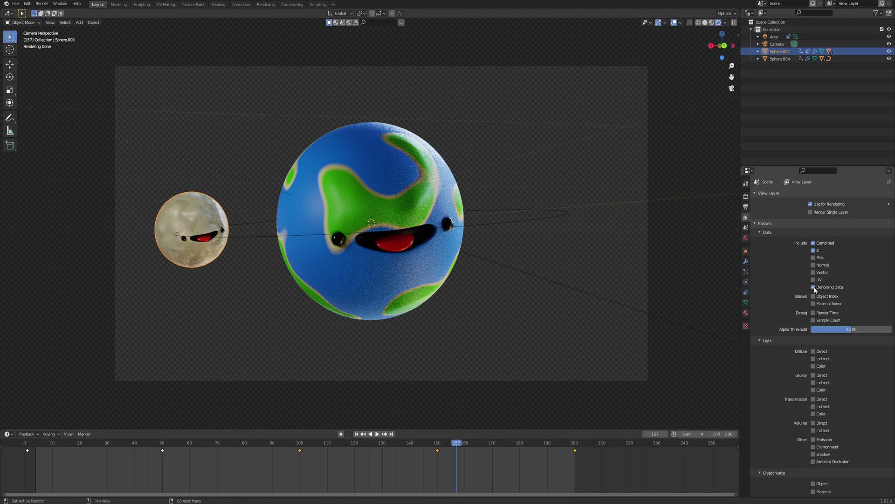
pyautogui.moveTo(737, 10); pyautogui.dragTo(366, 15)
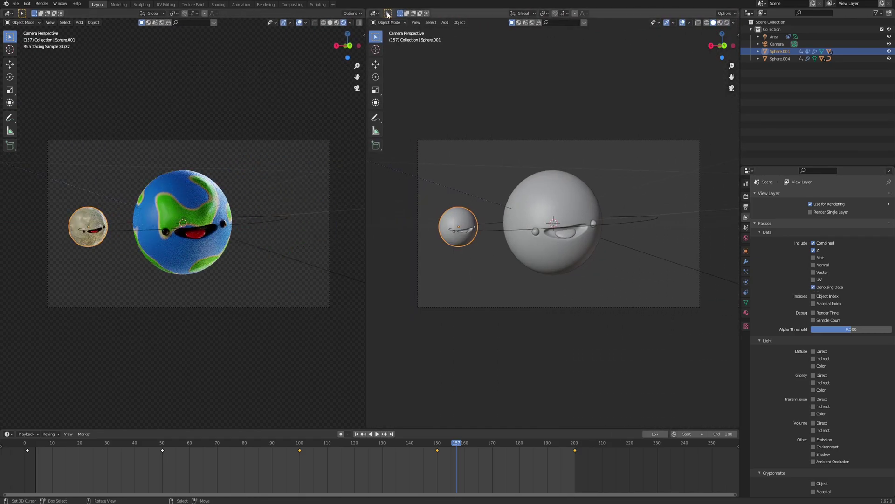
pyautogui.click(375, 13)
pyautogui.click(383, 59)
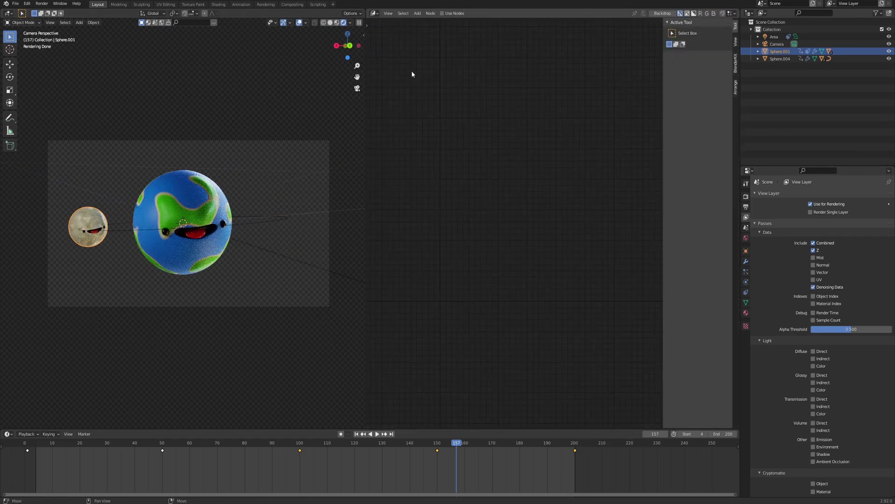
pyautogui.click(441, 13)
pyautogui.press('Home')
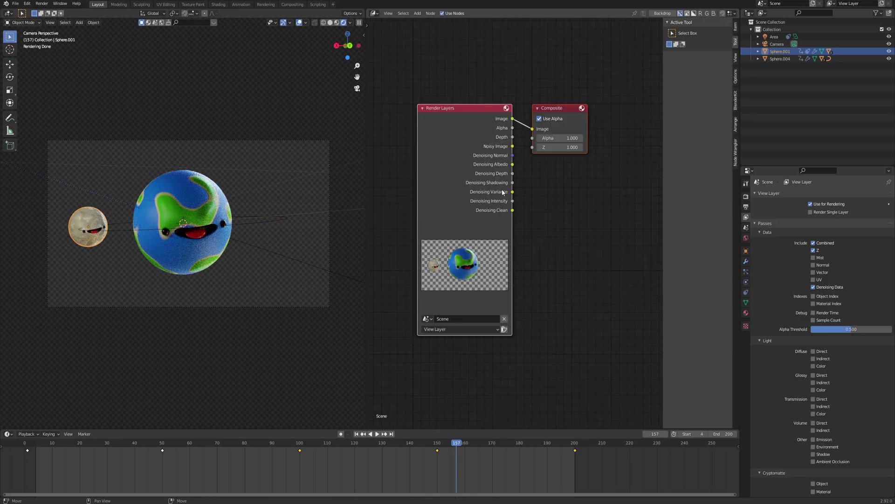
pyautogui.moveTo(503, 192); pyautogui.dragTo(439, 194)
# Insert a Denoise node between Render Layers and Composite, wiring Noisy Image into it
pyautogui.hotkey('shift', 'a')
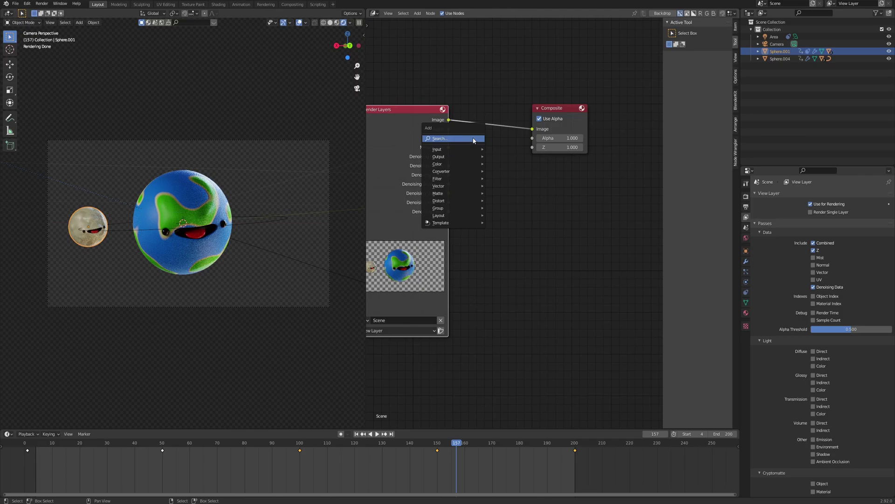
pyautogui.click(474, 138)
pyautogui.write('de')
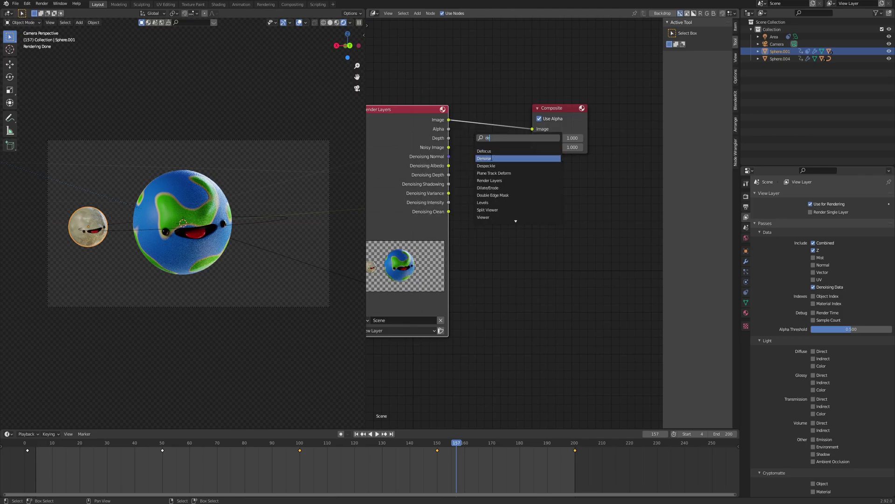
pyautogui.press('Return')
pyautogui.click(508, 110)
pyautogui.moveTo(449, 146); pyautogui.dragTo(485, 158)
pyautogui.moveTo(423, 118); pyautogui.dragTo(438, 114)
pyautogui.press('Home')
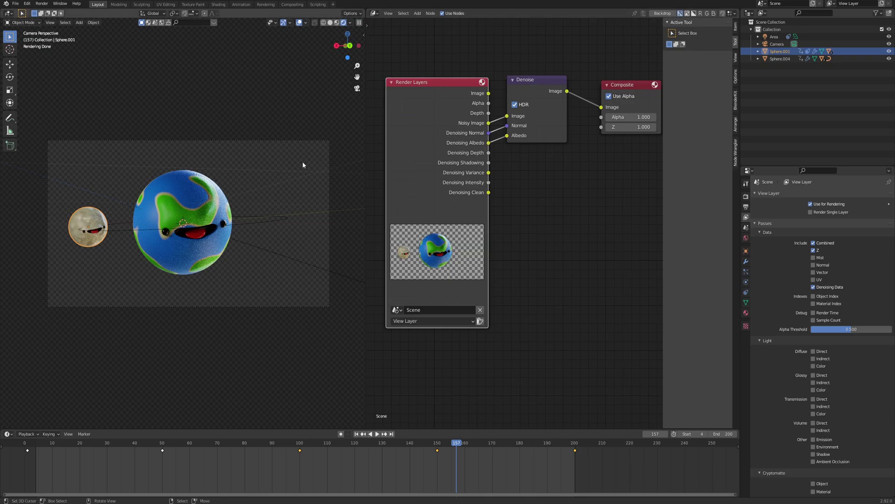
# Render frame 157 and compare the denoised Slot 3 result with the noisier Slot 2 render
pyautogui.press('F12')
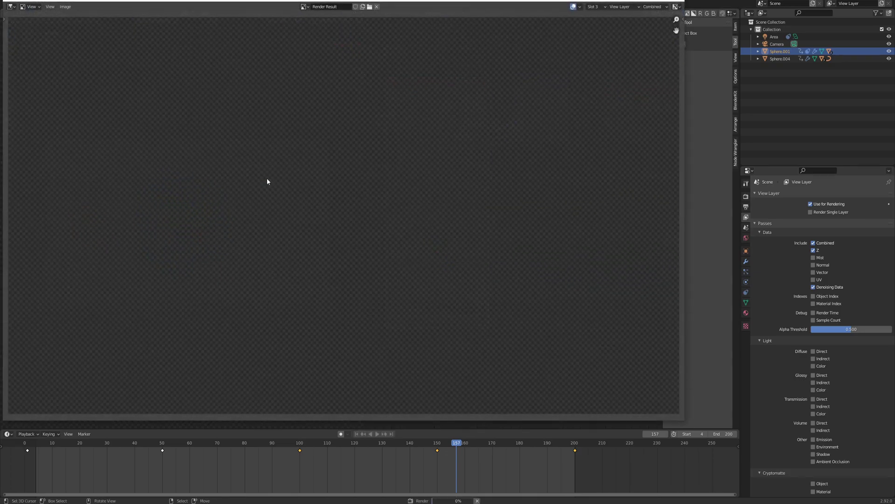
pyautogui.scroll(-1, 306, 186)
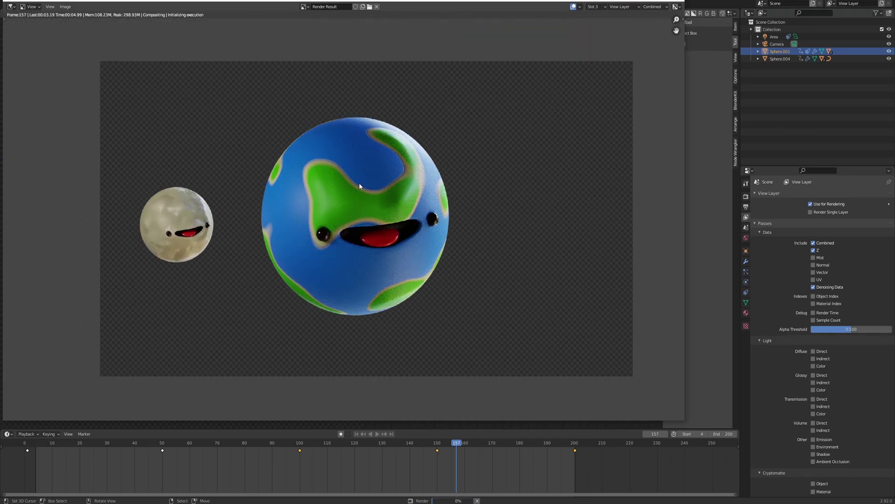
pyautogui.scroll(4, 404, 138)
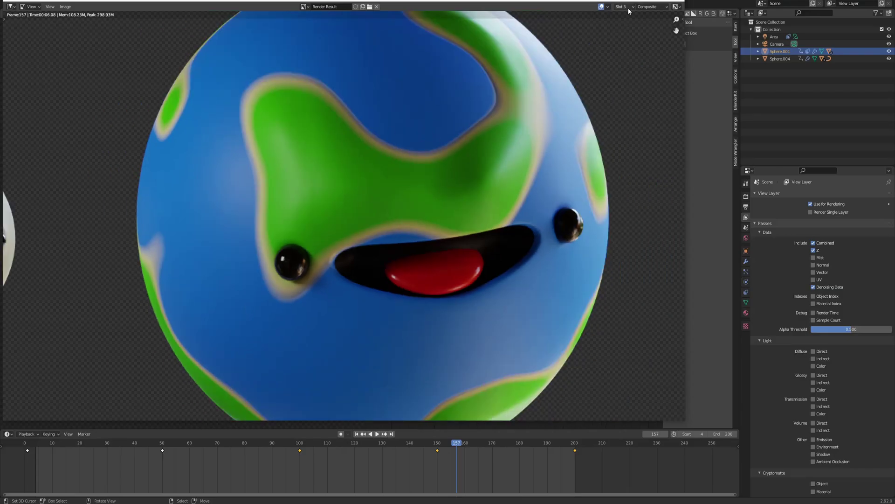
pyautogui.click(624, 7)
pyautogui.click(623, 26)
pyautogui.click(595, 6)
pyautogui.click(605, 30)
pyautogui.press('Home')
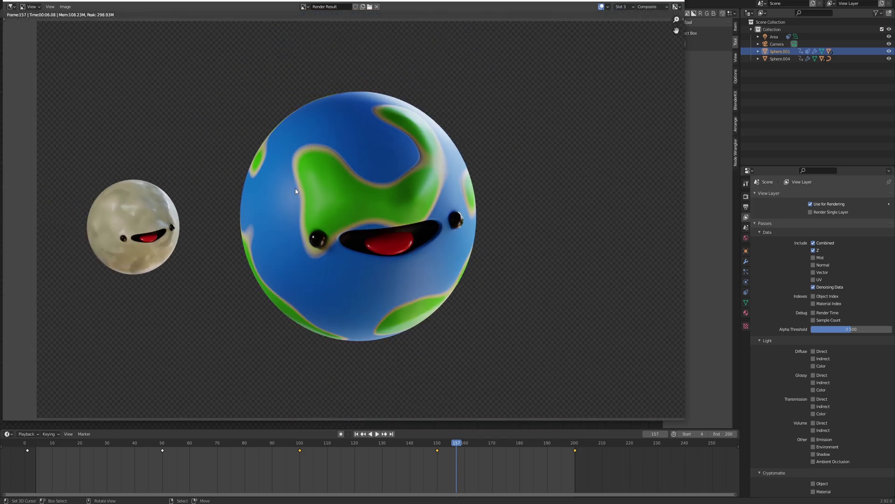
pyautogui.scroll(-1, 295, 191)
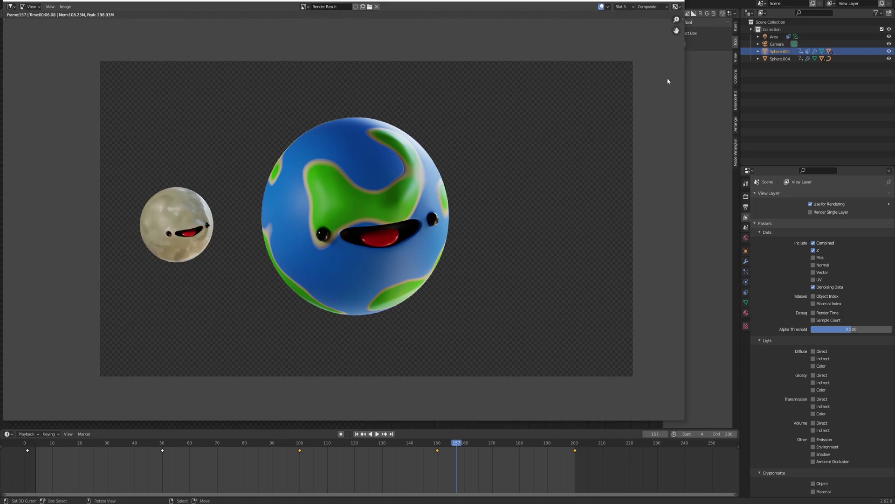
pyautogui.press('Escape')
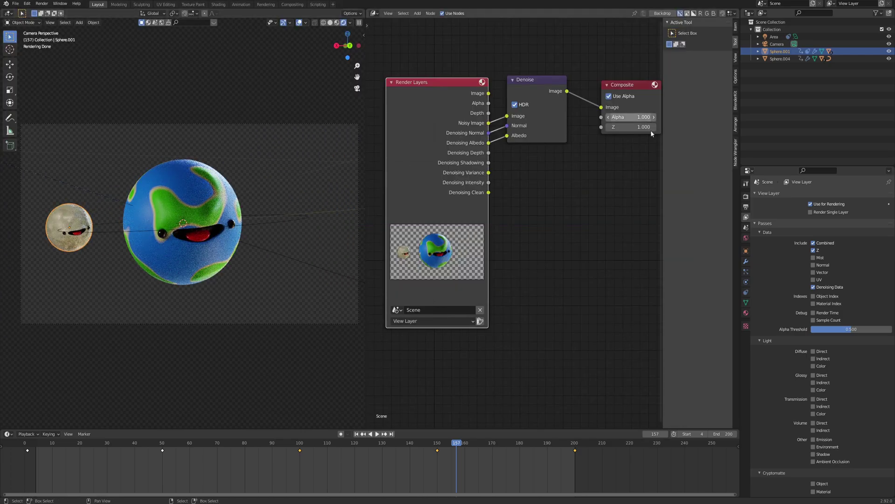
# Set the Output Properties resolution percentage to 200% for the 1920×1080 output
pyautogui.click(746, 205)
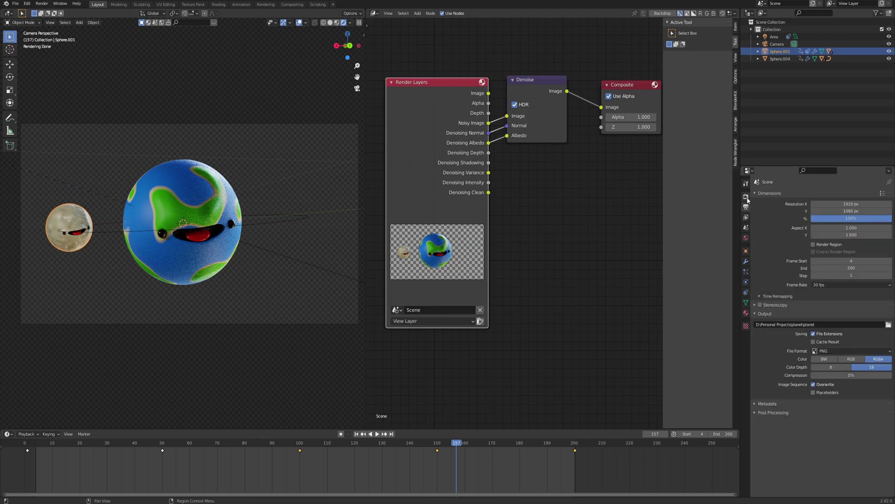
pyautogui.click(746, 197)
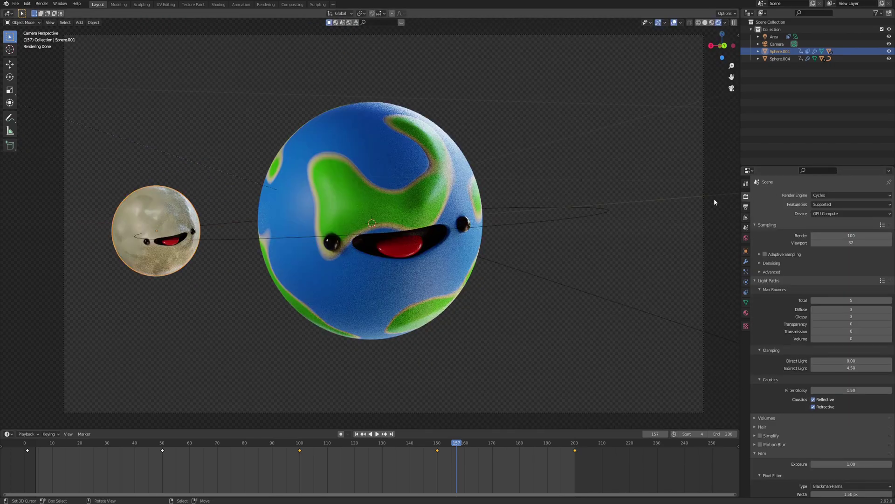
pyautogui.click(747, 206)
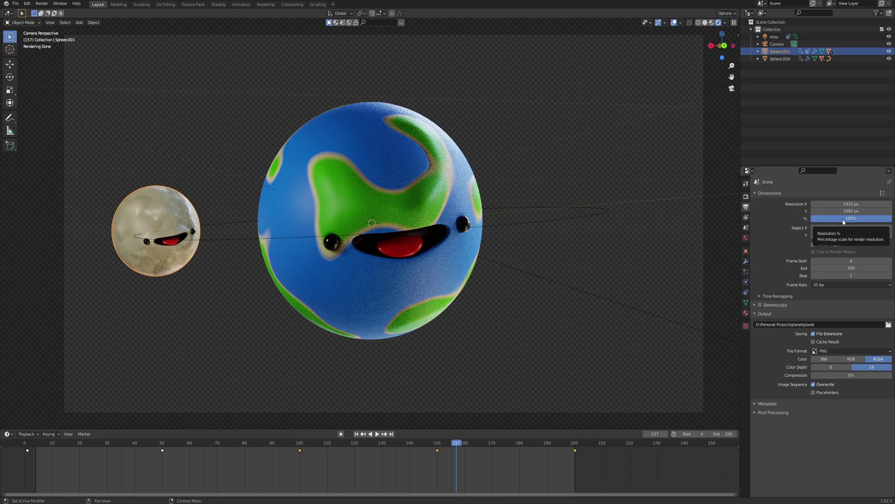
pyautogui.click(844, 219)
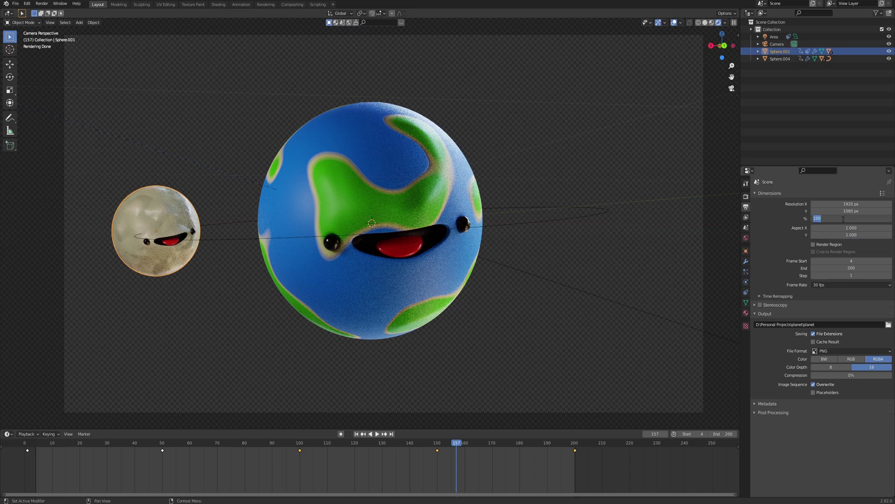
pyautogui.write('200')
pyautogui.press('Return')
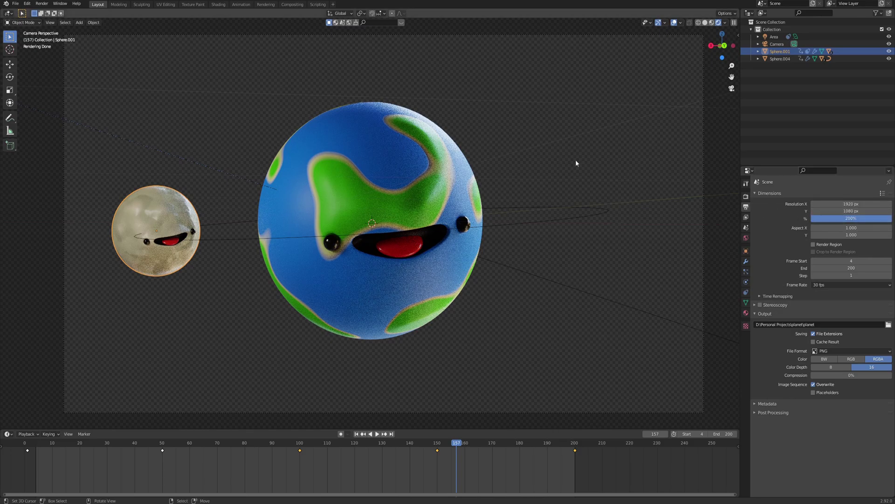
# Render frame 157 at 200% resolution and zoom in to inspect the result
pyautogui.press('F12')
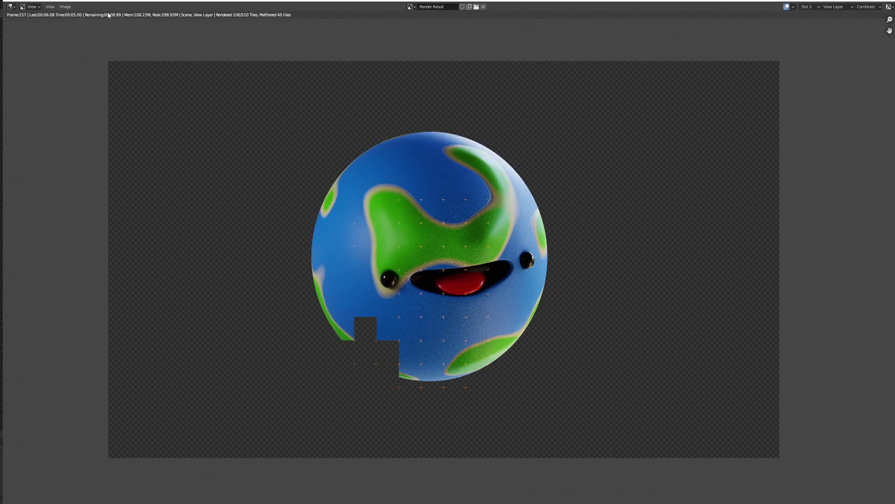
pyautogui.scroll(1, 430, 209)
pyautogui.scroll(-1, 430, 208)
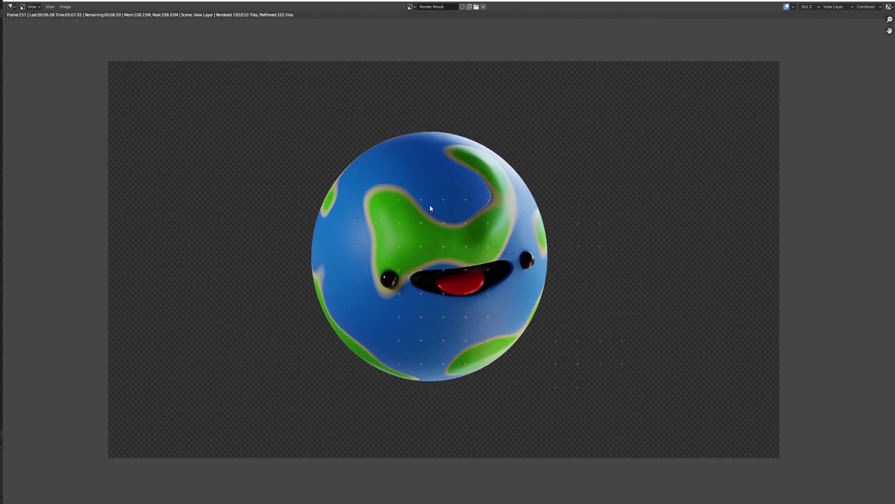
pyautogui.scroll(3, 431, 208)
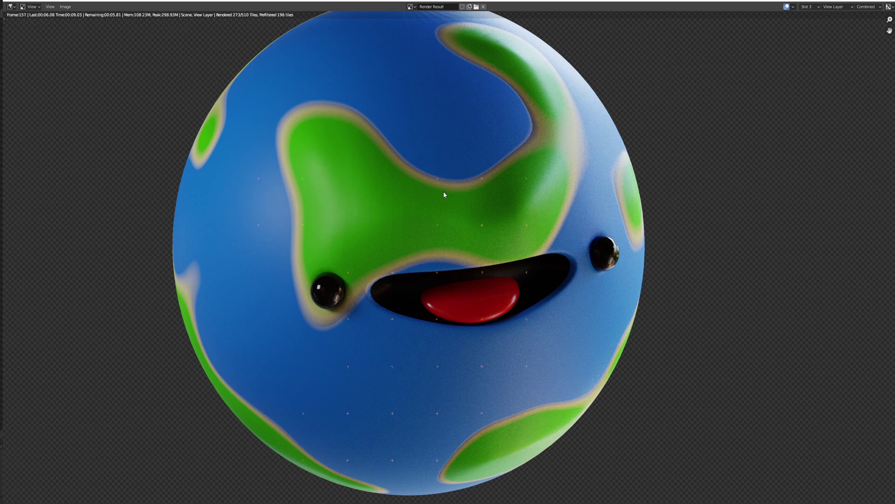
pyautogui.scroll(-1, 444, 195)
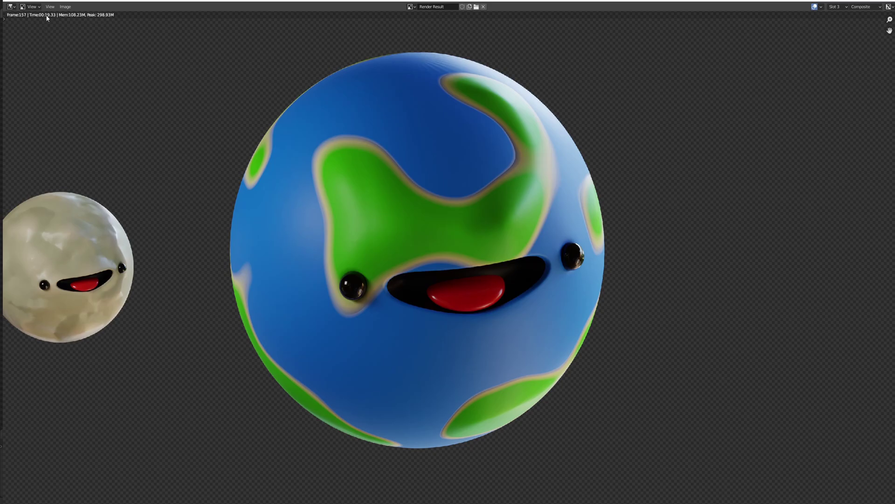
pyautogui.scroll(2, 402, 204)
pyautogui.scroll(-2, 402, 204)
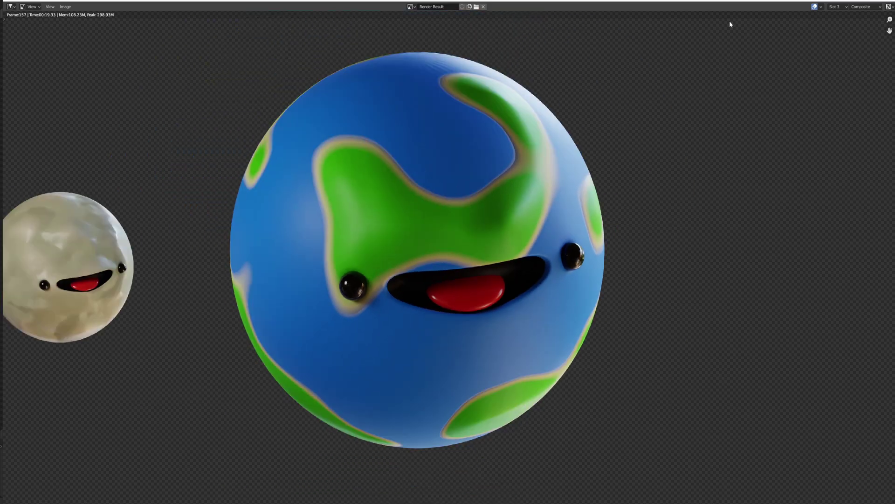
# Compare the new Slot 3 render against the noisy Slot 2 render, then close the render window
pyautogui.click(840, 7)
pyautogui.click(837, 28)
pyautogui.scroll(5, 679, 189)
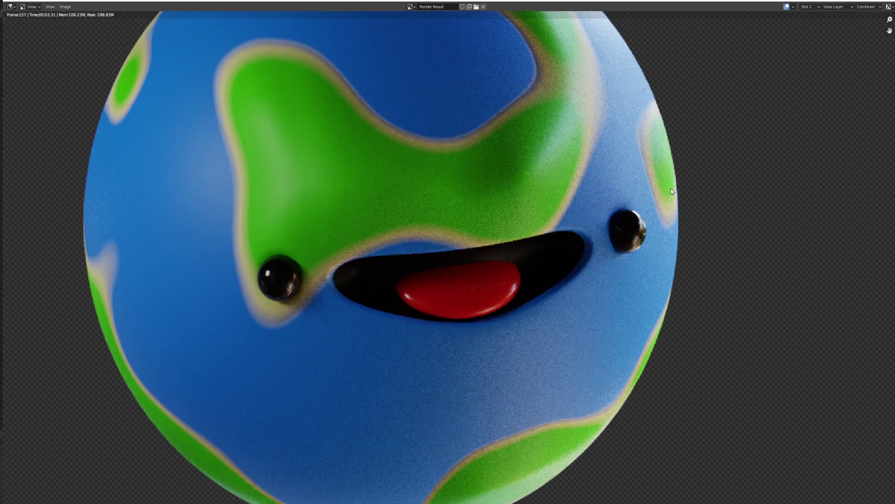
pyautogui.click(807, 6)
pyautogui.click(813, 28)
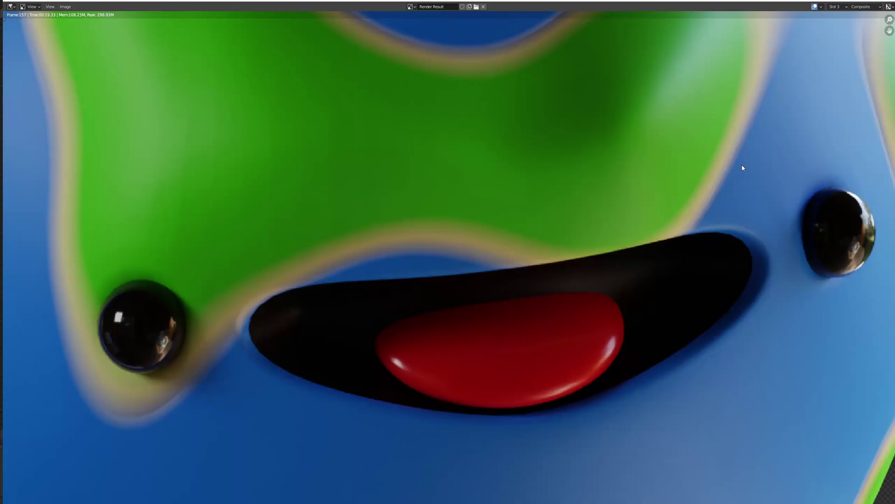
pyautogui.scroll(-7, 743, 168)
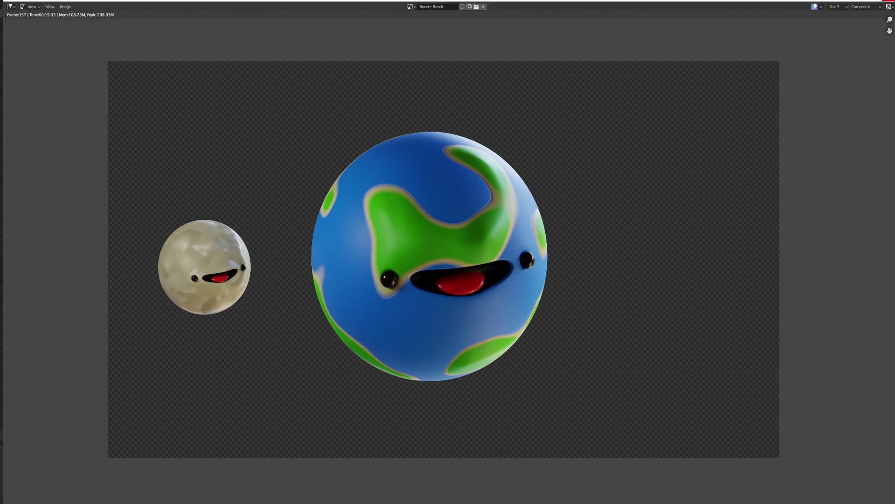
pyautogui.press('Escape')
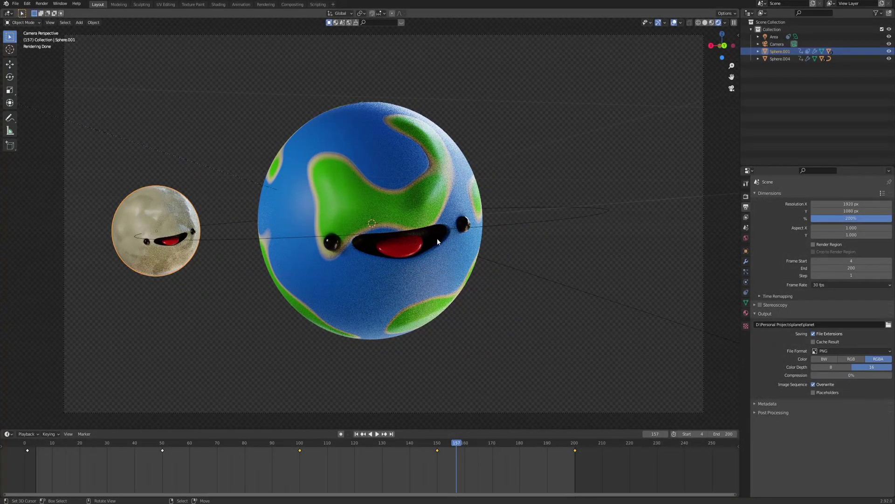